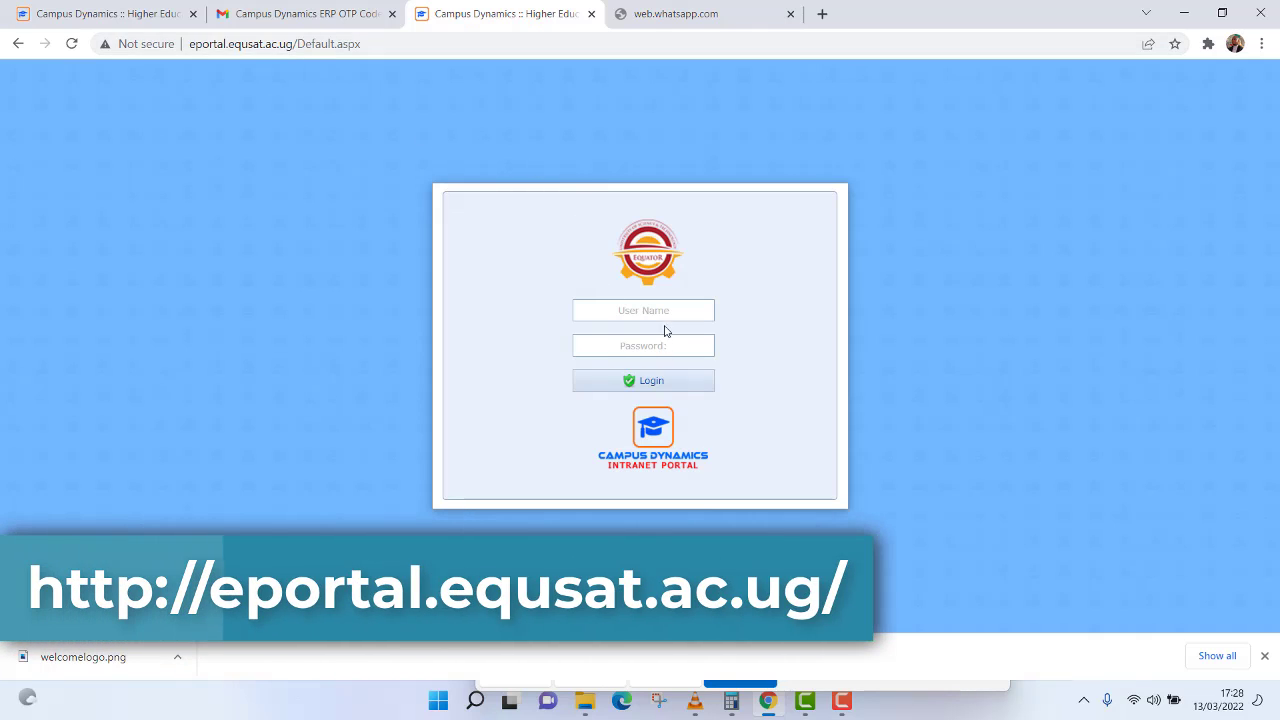
- Log in to the intranet portal with the lecturer's user name and account password
left_click(666, 314)
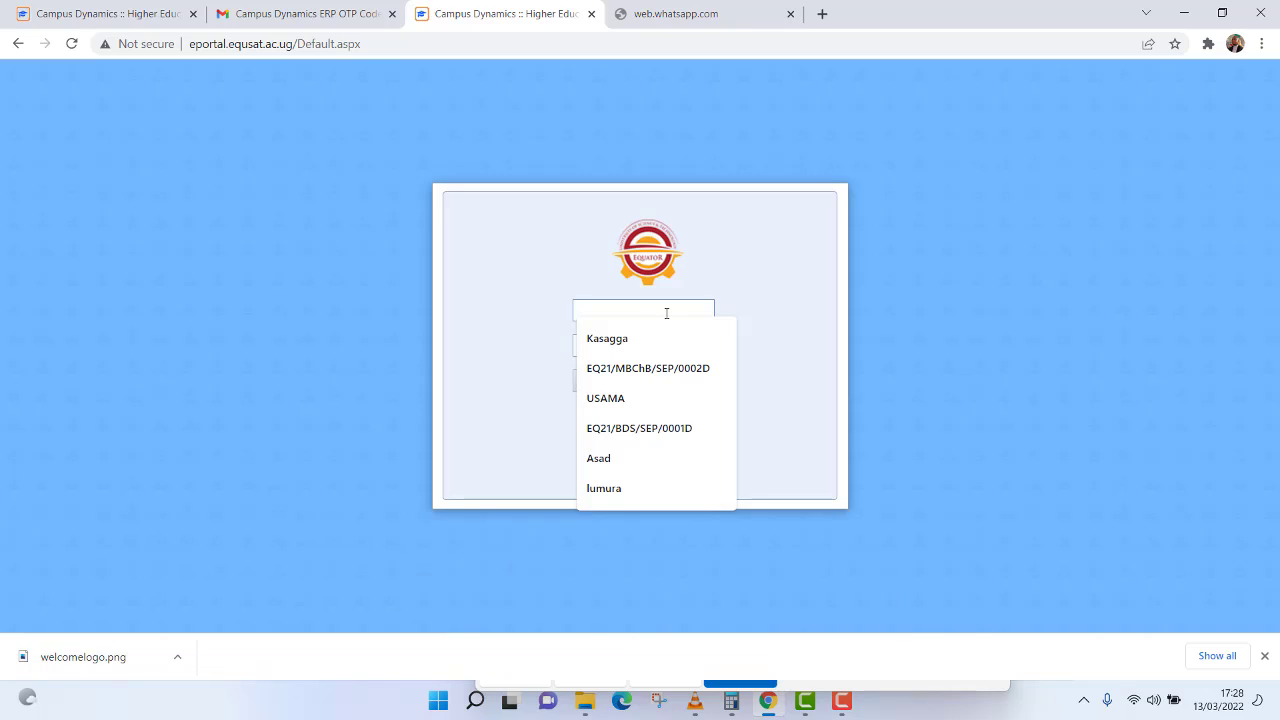
type("As")
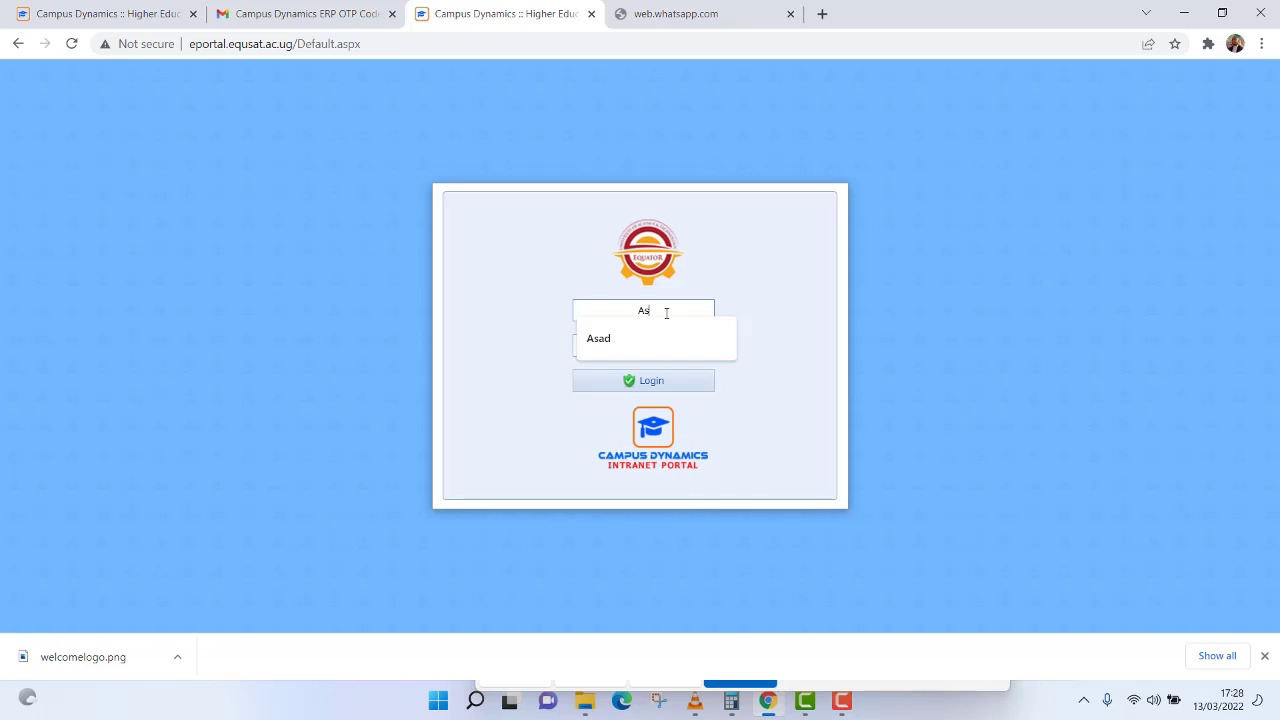
type("ad")
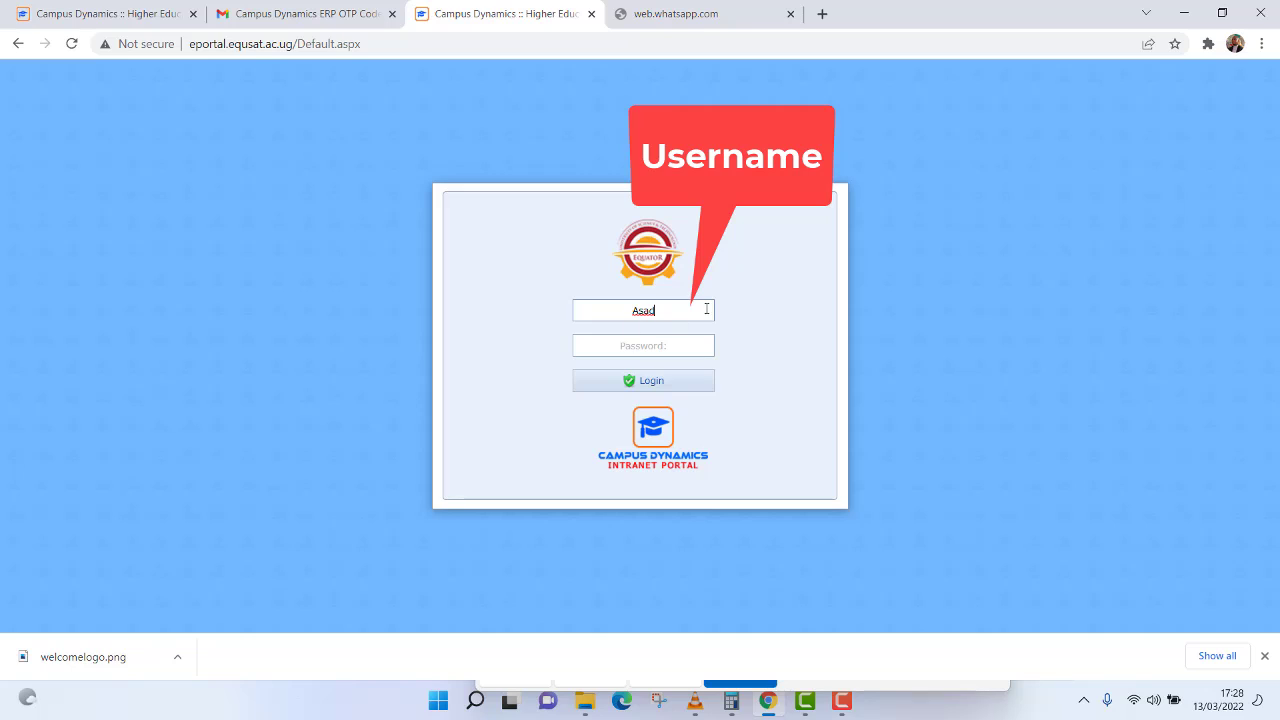
left_click(636, 347)
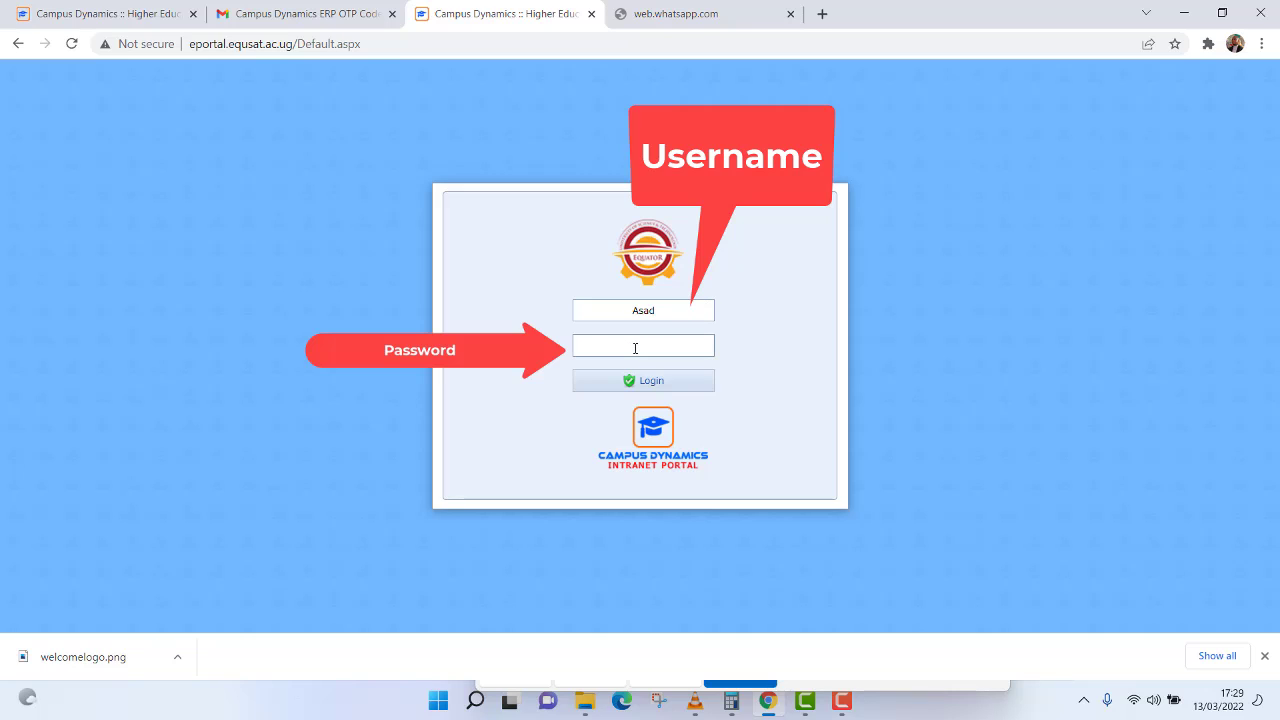
type("••••")
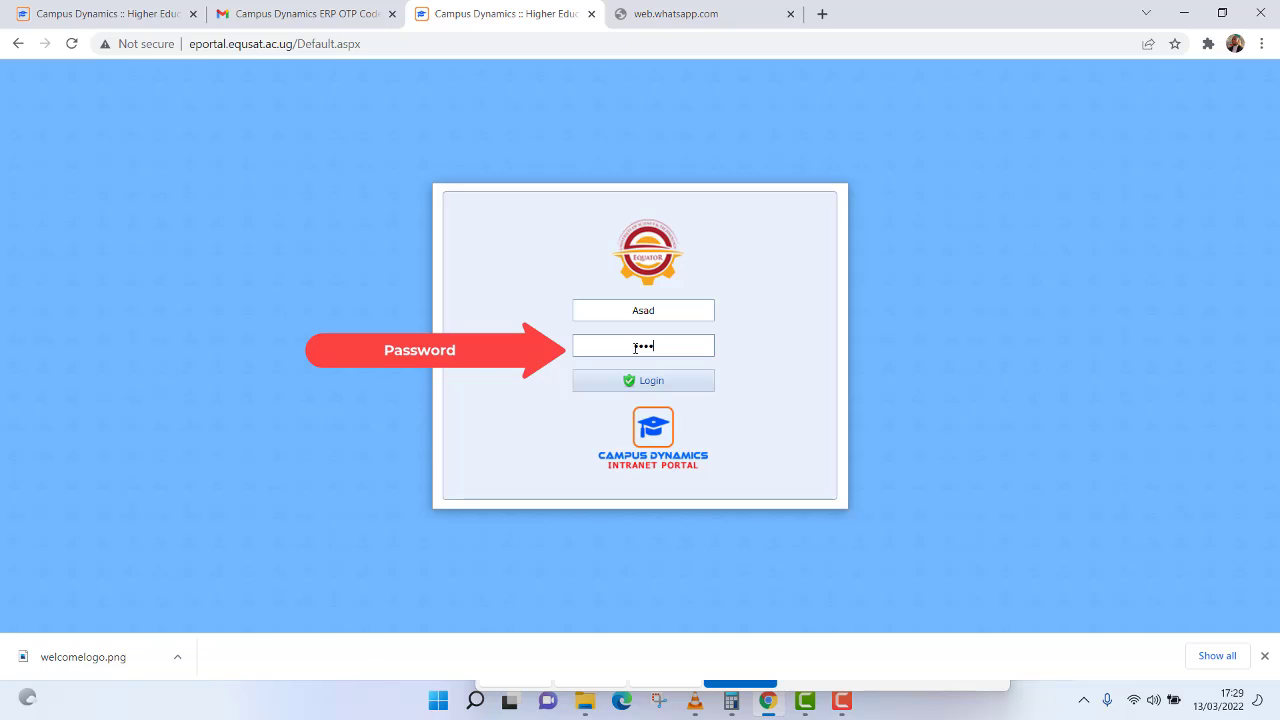
left_click(646, 387)
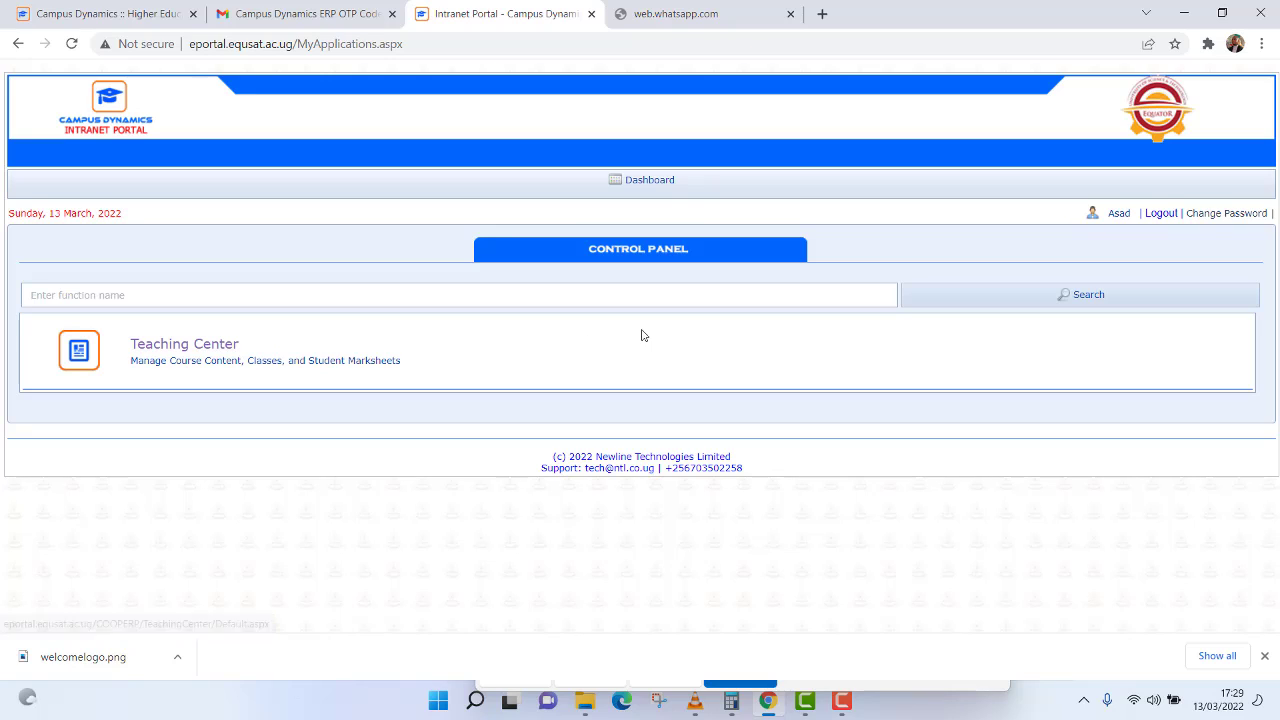
- Examine the current, new and confirm password fields of the password change form, and close it without changing anything
left_click(1214, 214)
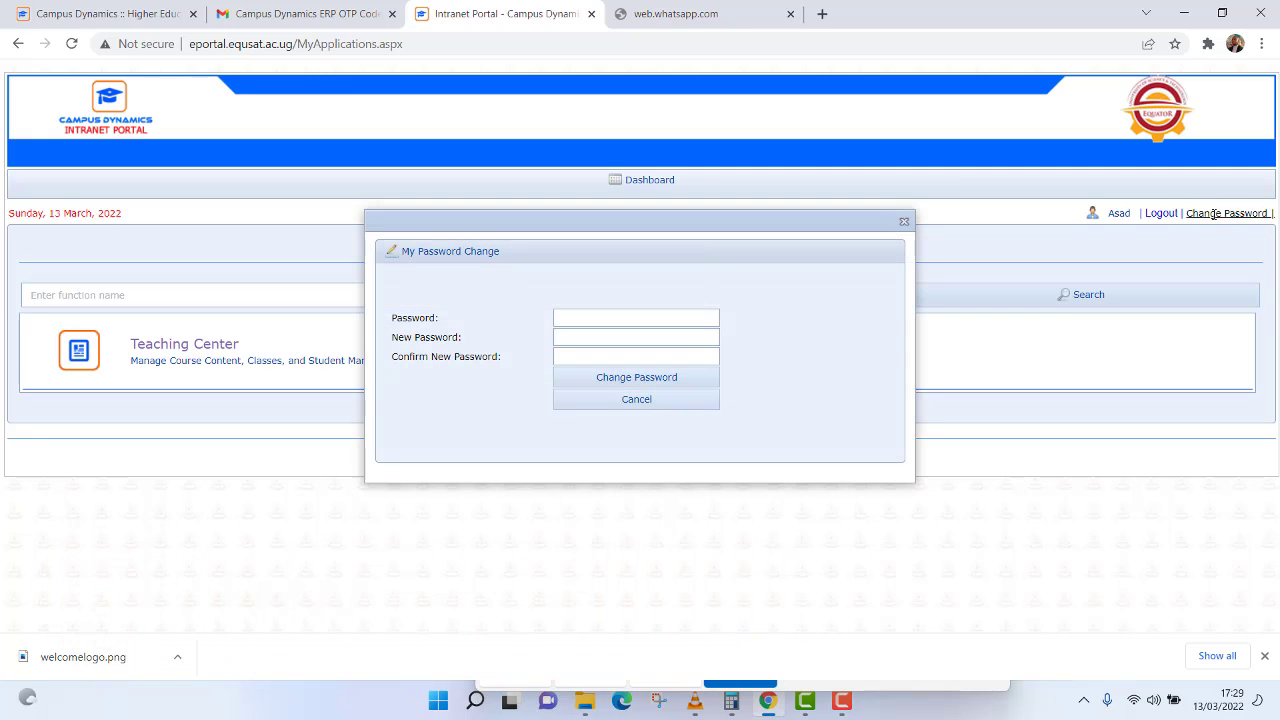
left_click(655, 318)
left_click(640, 341)
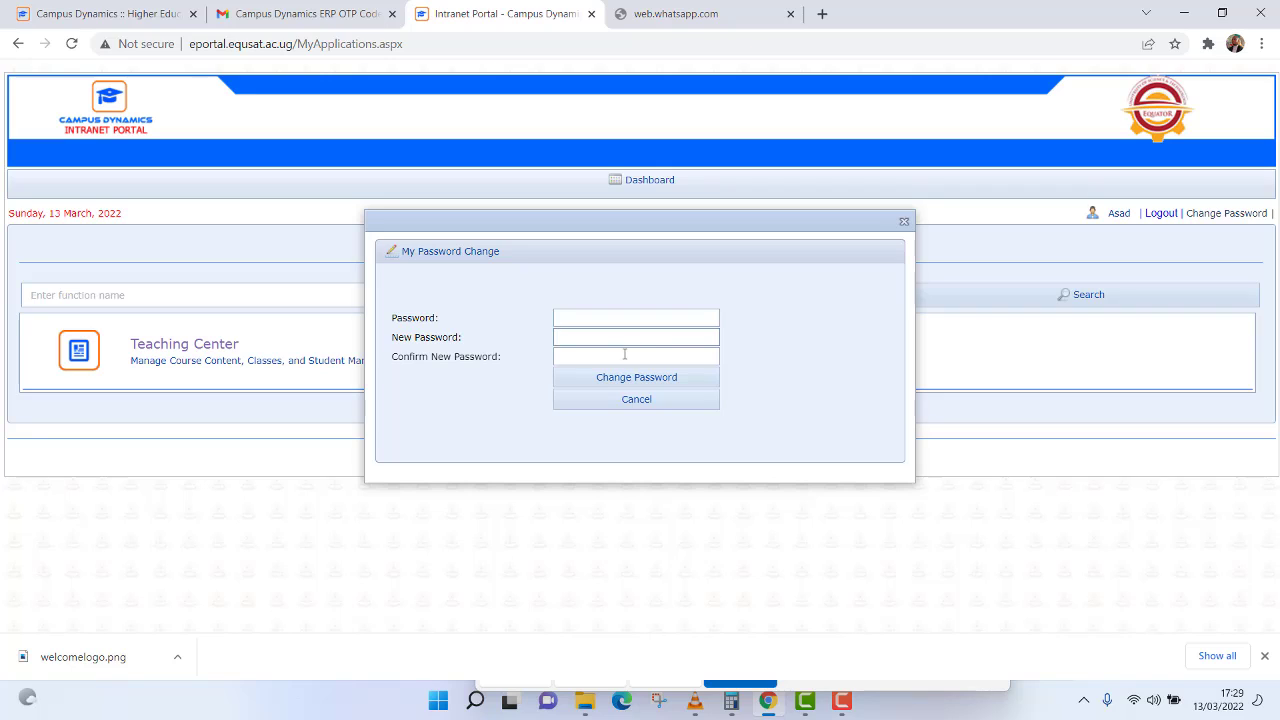
left_click(624, 354)
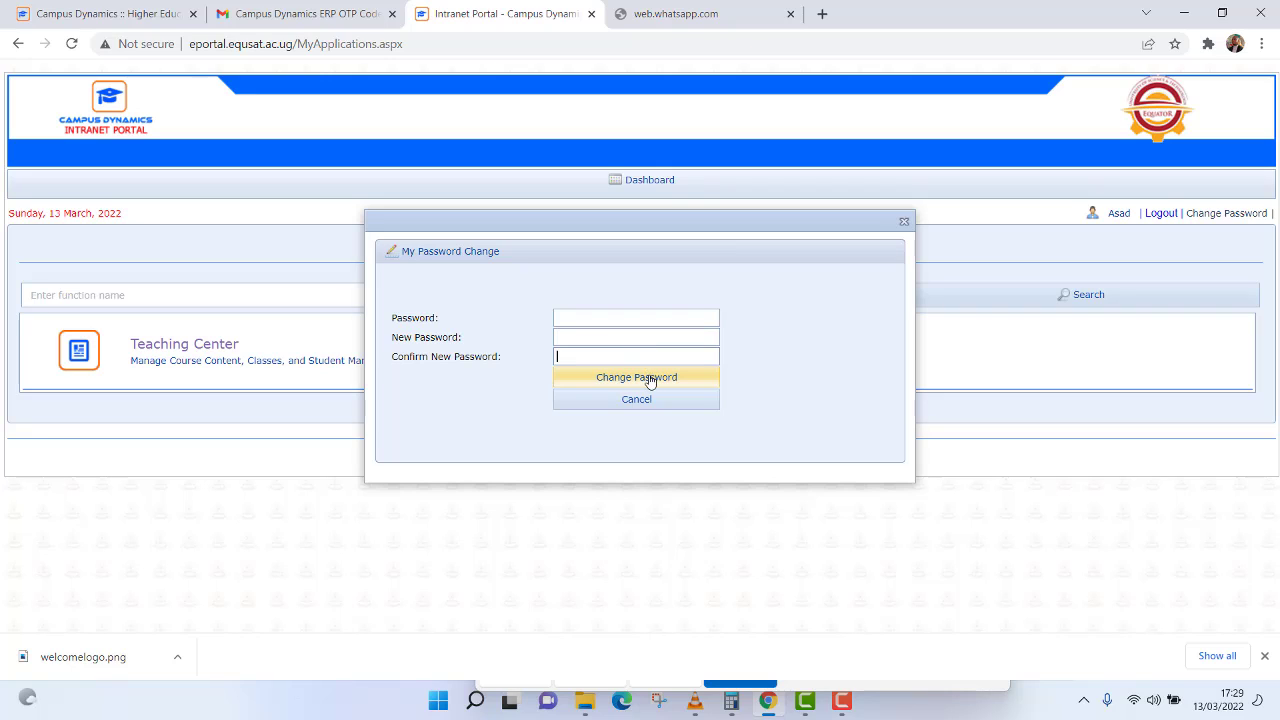
left_click(904, 225)
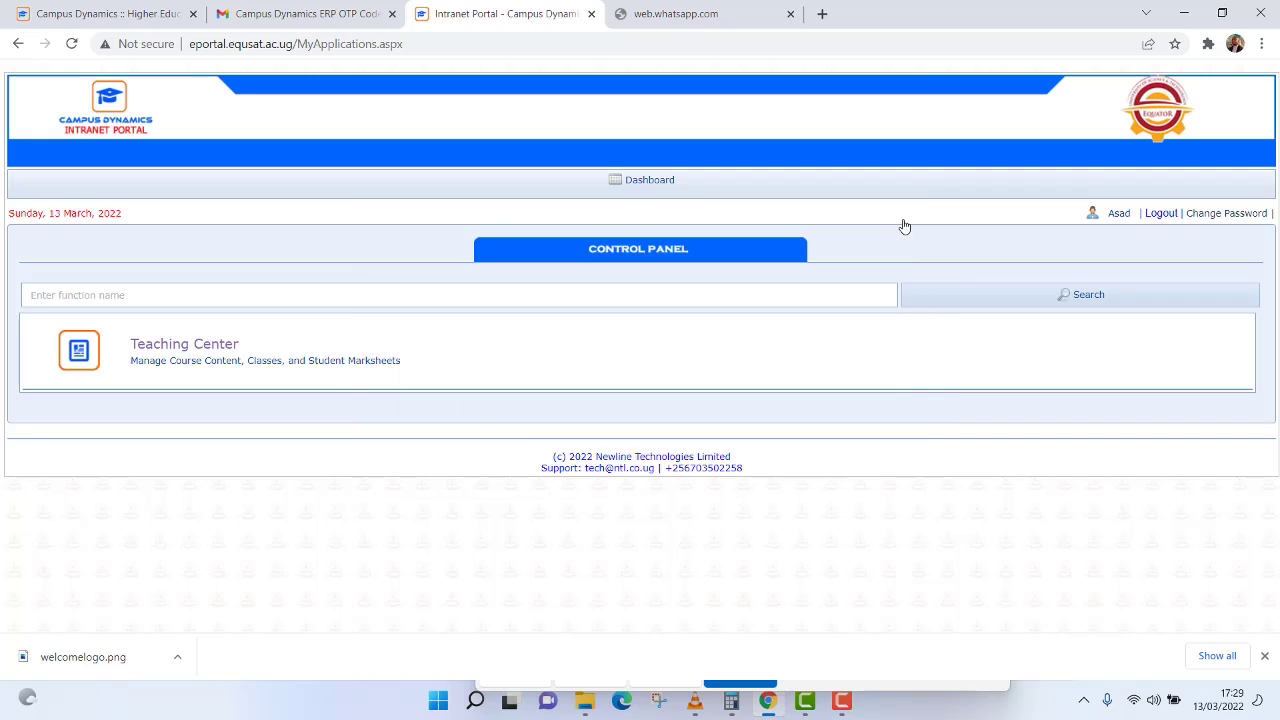
- Open the Teaching Center and look over the allocated courses BIT1102 and BIT1104 with their classes
left_click(195, 349)
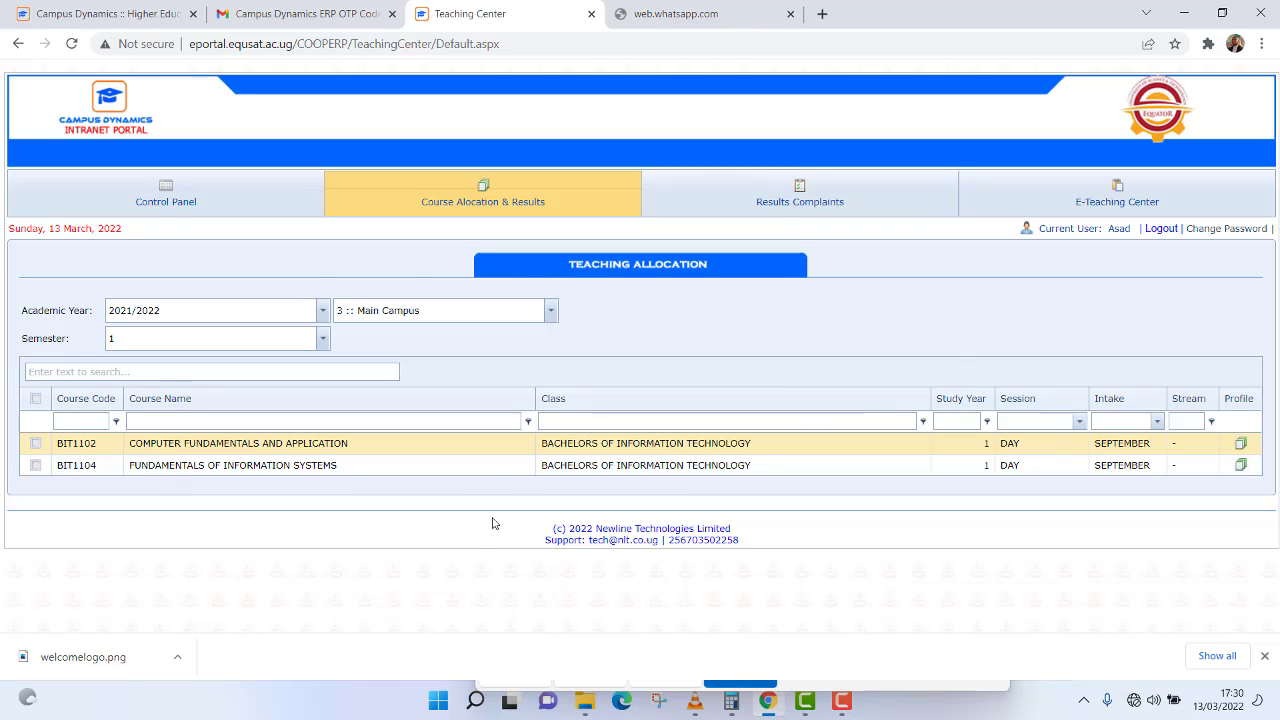
left_click(228, 468)
left_click(225, 448)
left_click(222, 470)
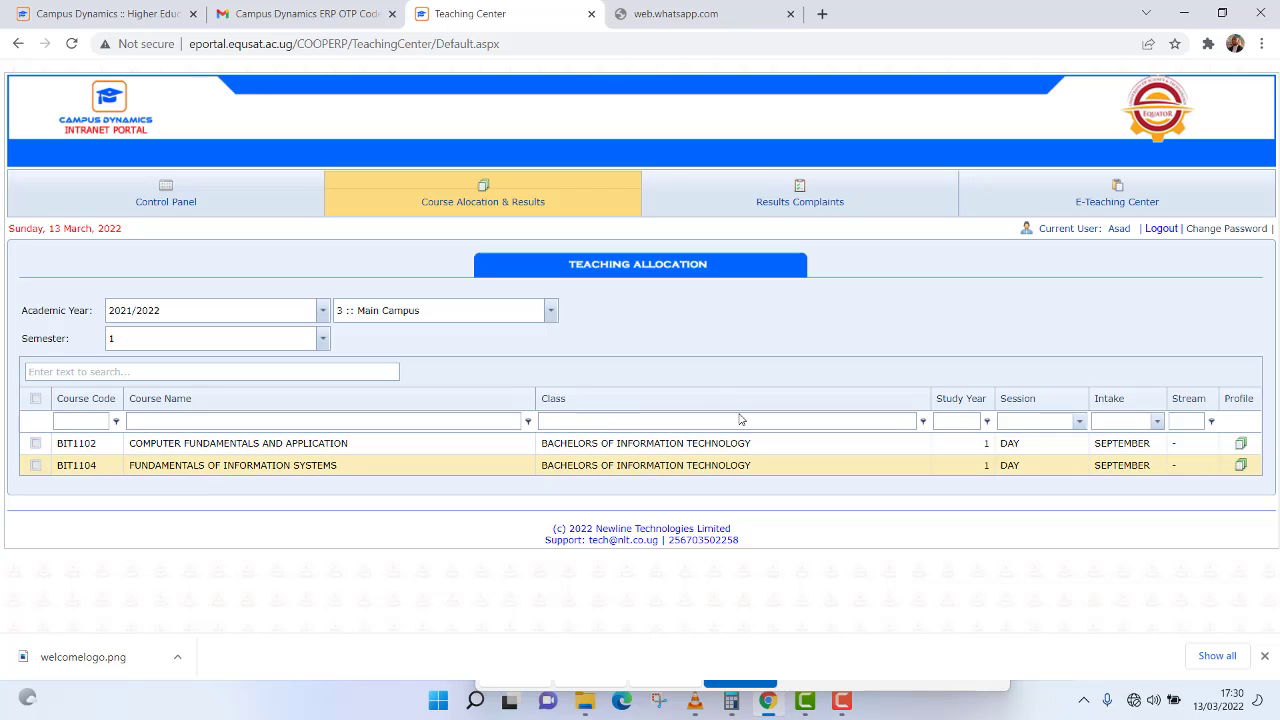
left_click(618, 443)
left_click(615, 467)
- Show the teaching allocation for semester 2 at Main Campus, and switch the list back to semester 1
left_click(322, 338)
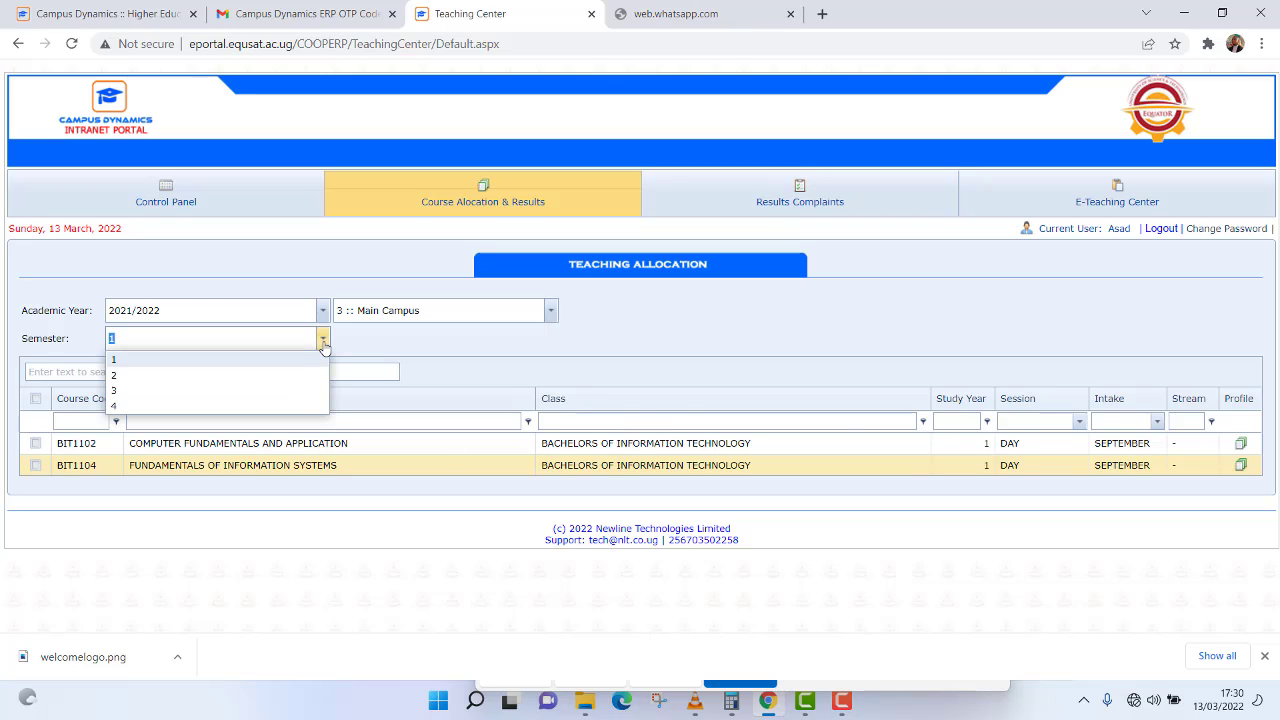
left_click(241, 376)
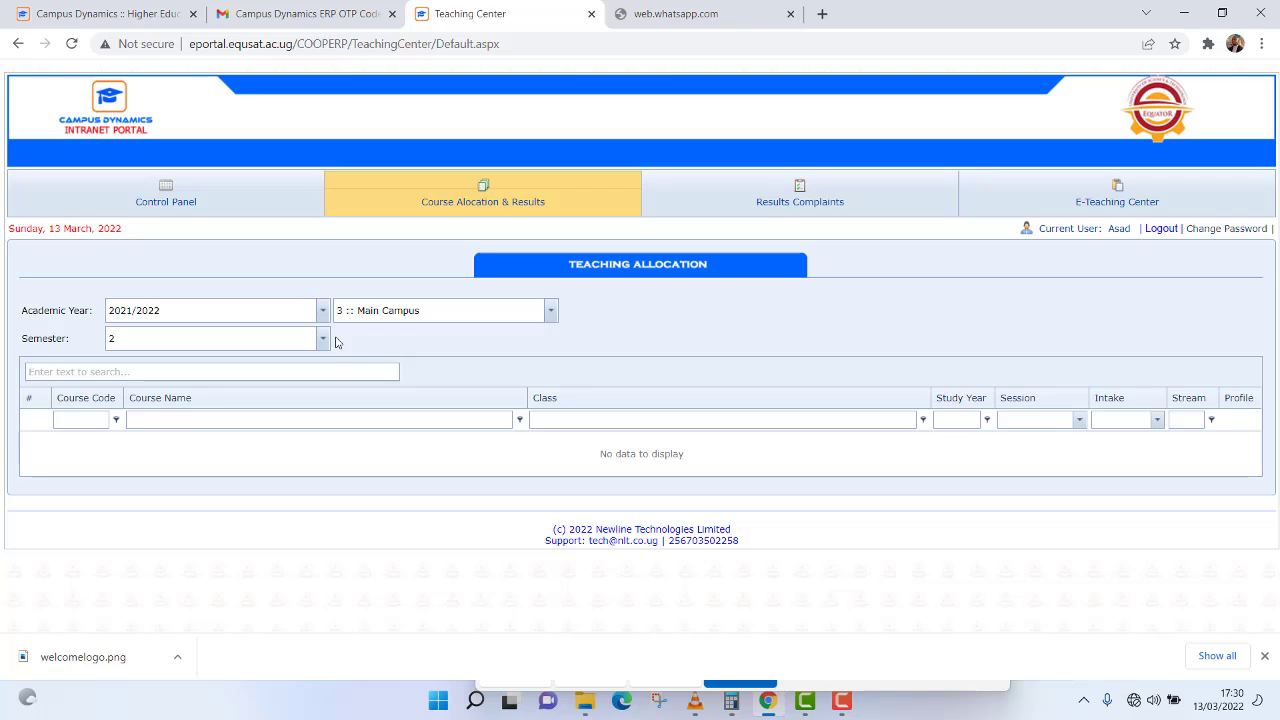
left_click(550, 314)
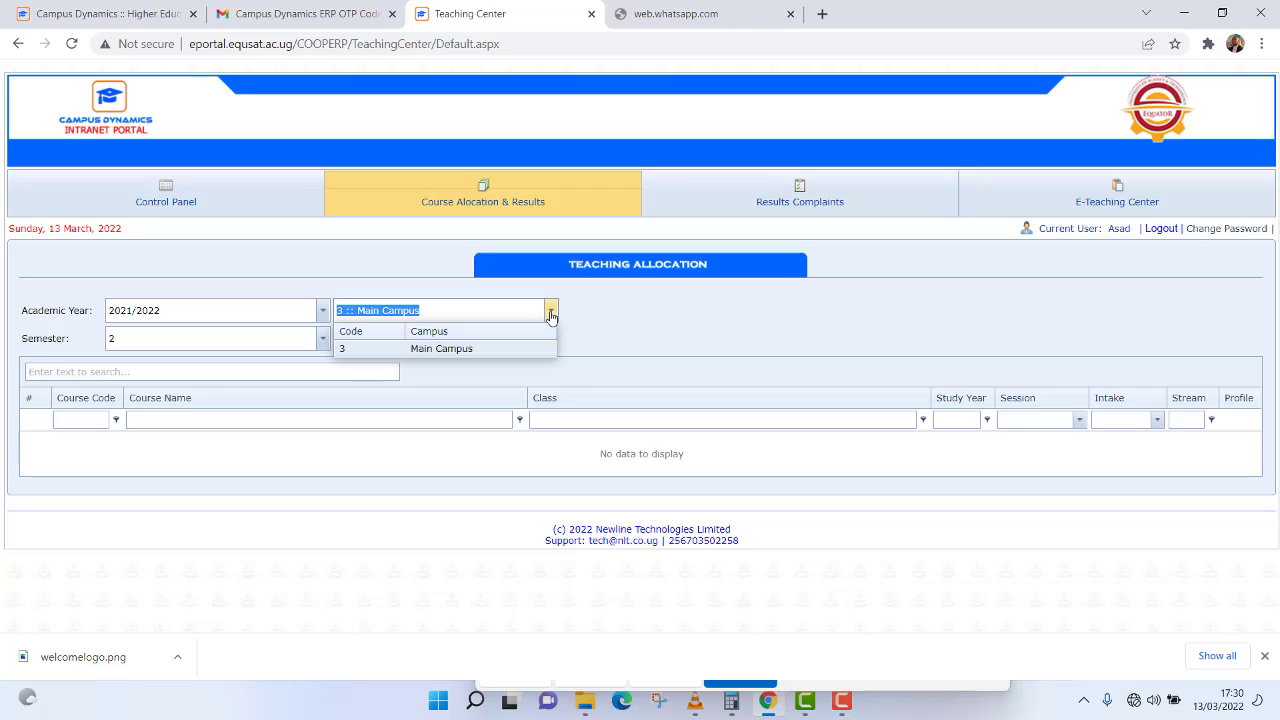
left_click(490, 350)
left_click(322, 339)
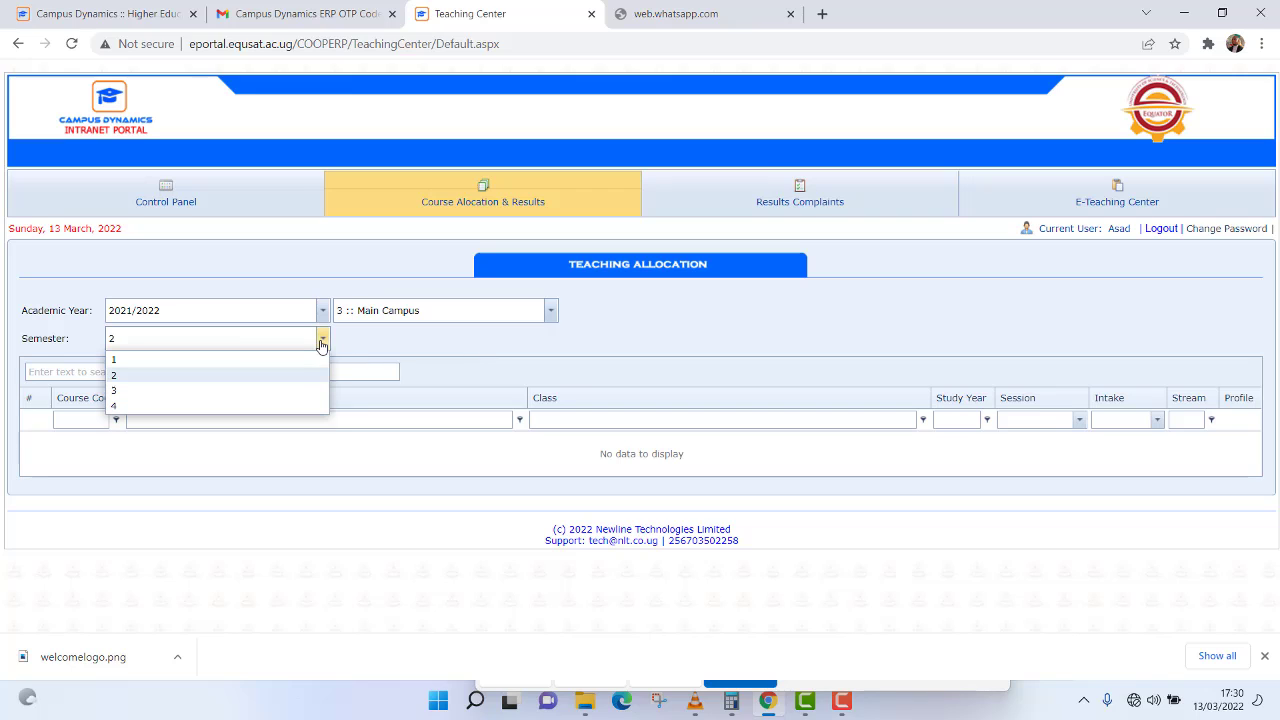
left_click(224, 360)
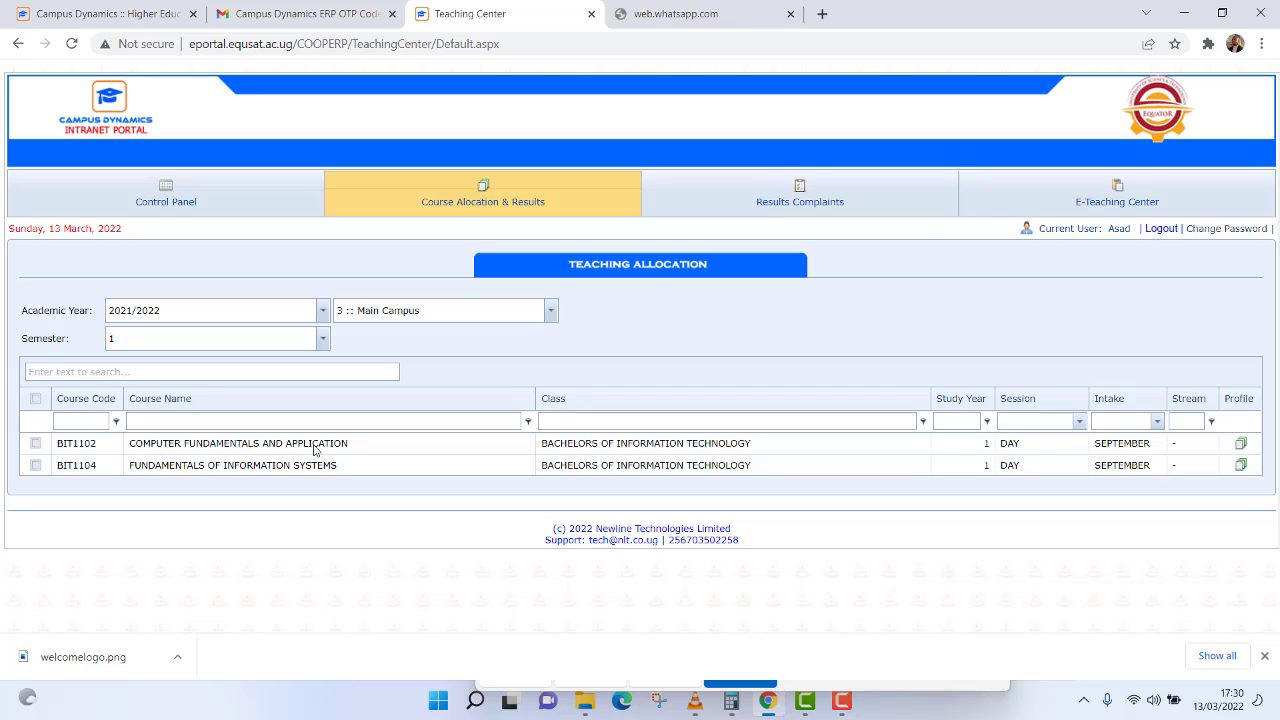
- Open the profile of course BIT1102 and review its online exam and exam results settings, finishing on the coursework settings
left_click(1240, 445)
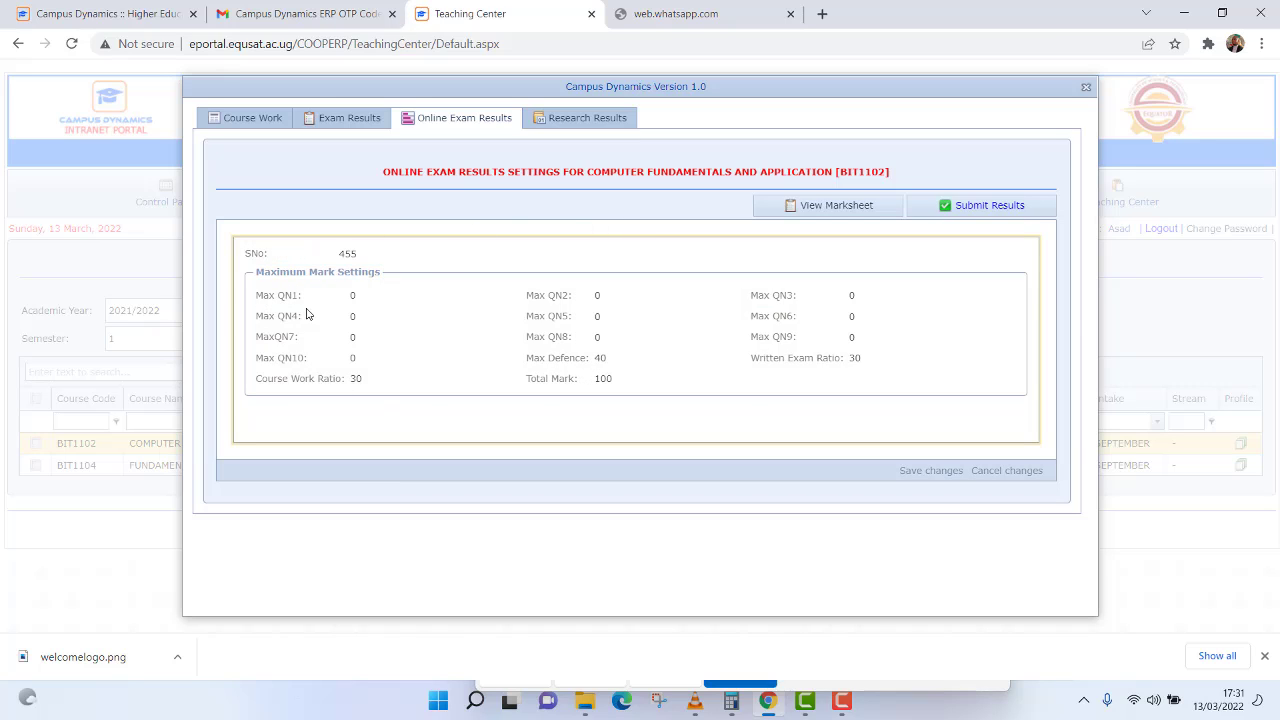
left_click(367, 300)
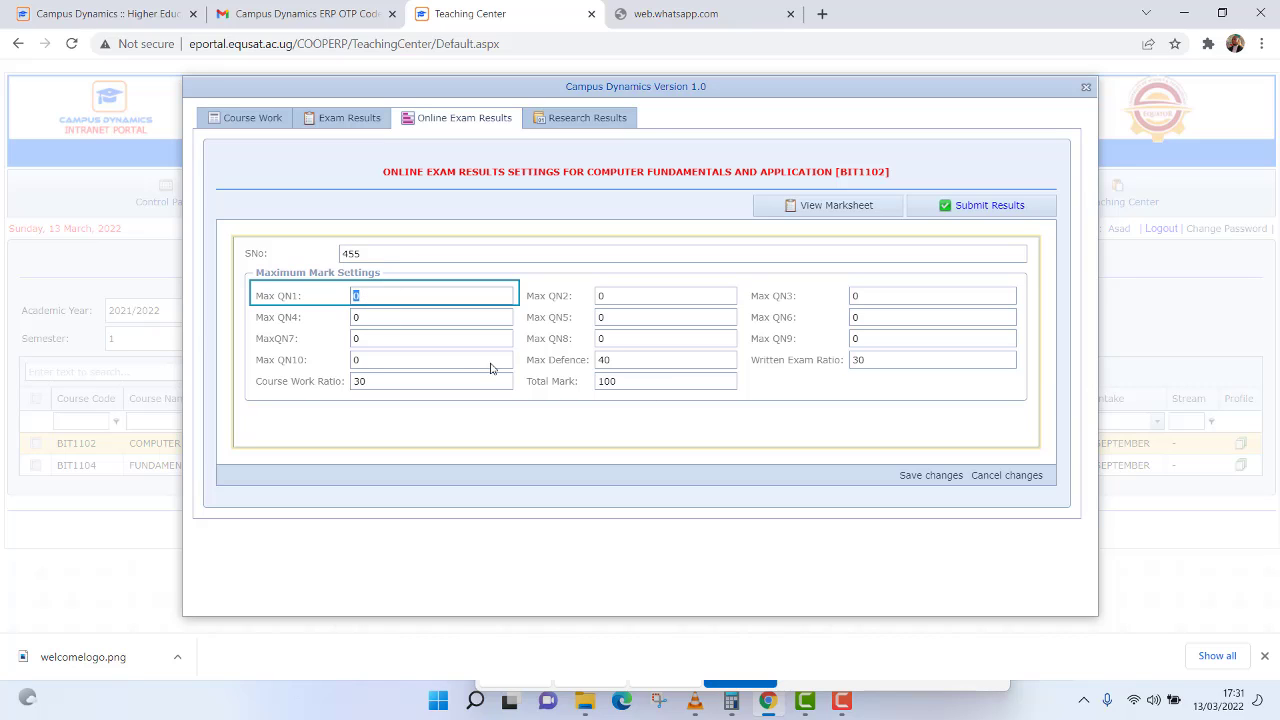
left_click(377, 381)
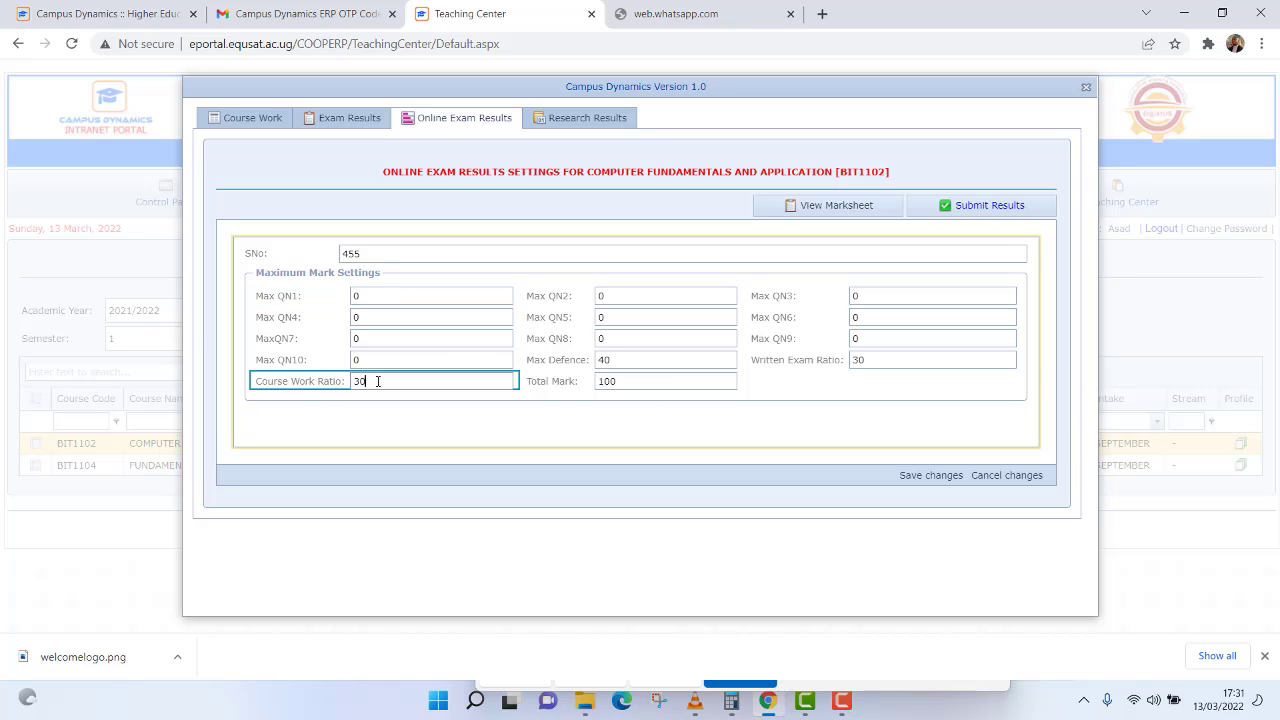
left_click_drag(377, 381, 356, 390)
left_click(250, 124)
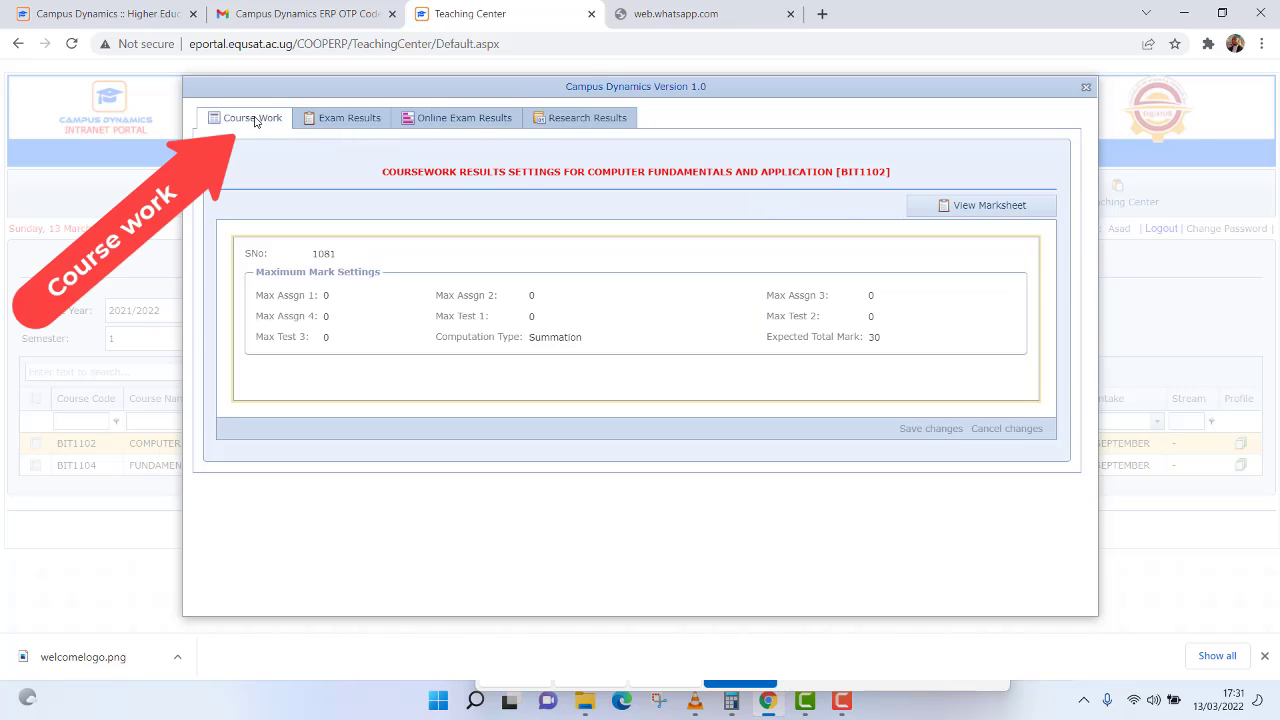
left_click(336, 122)
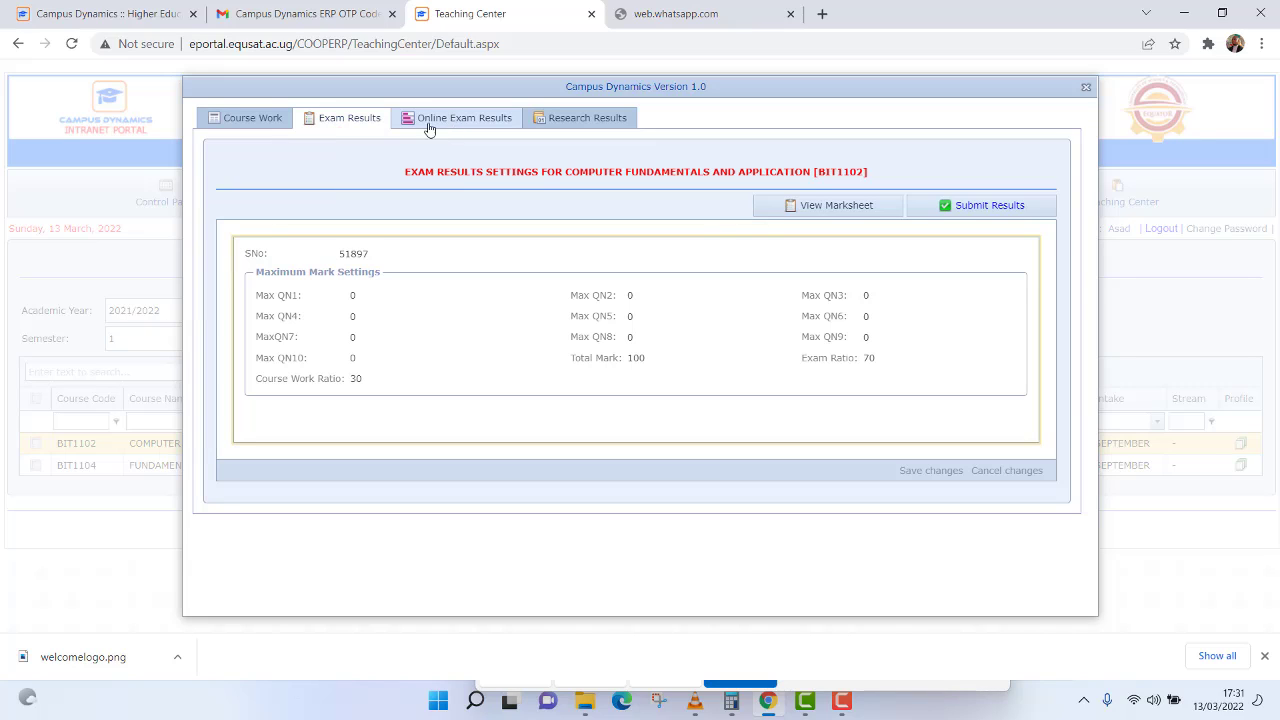
left_click(250, 120)
left_click(338, 122)
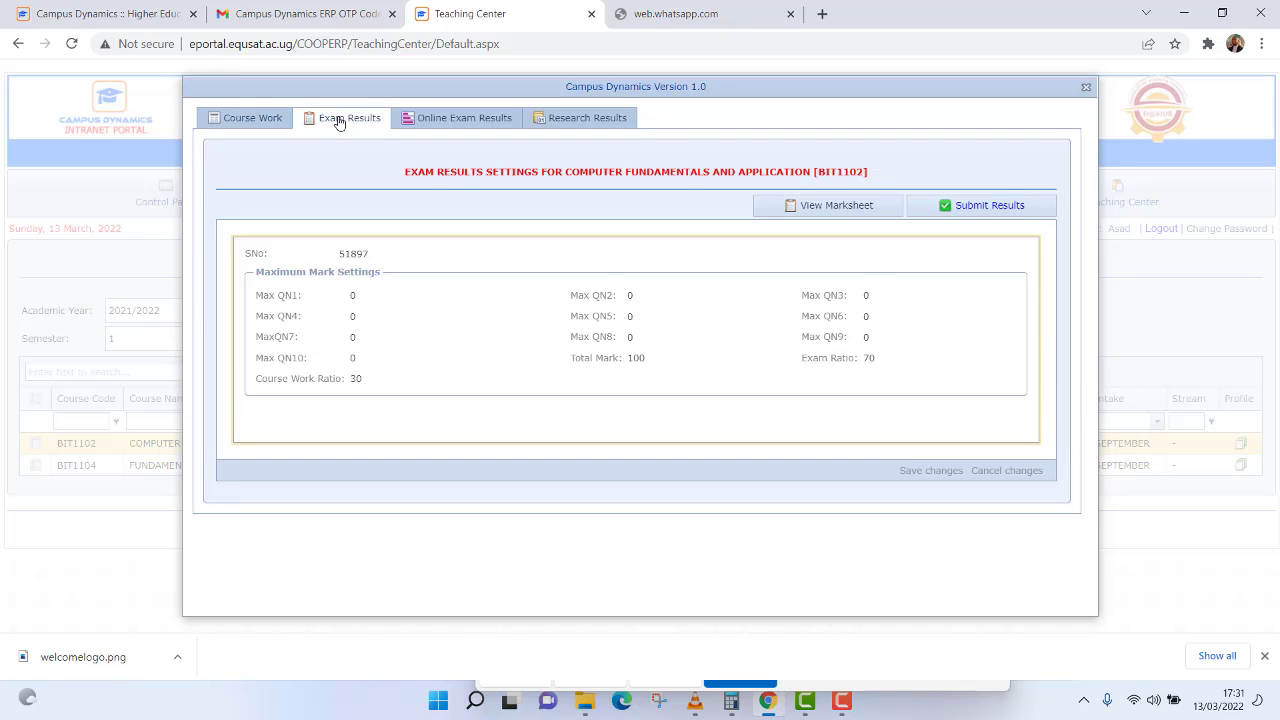
left_click(250, 120)
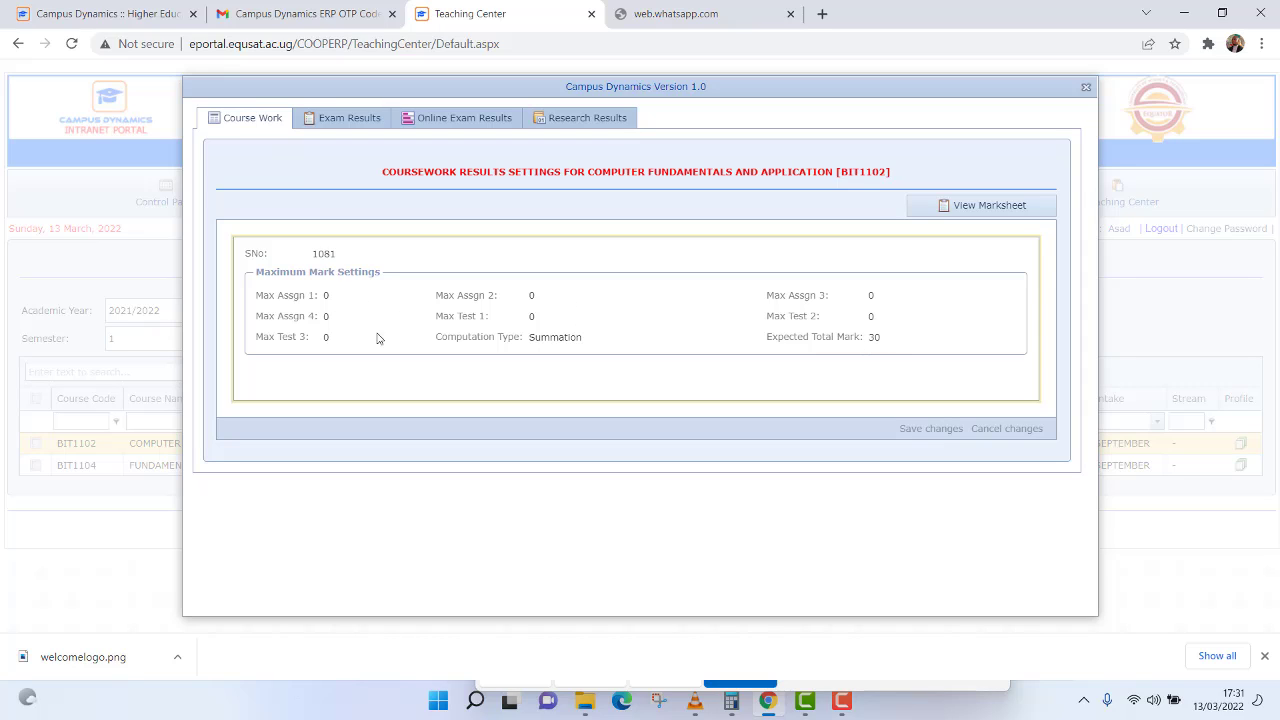
- Set the coursework's expected total mark to 40 and the maximums of assignments 1, 2 and 3 to 10, 20 and 10, and save
double_click(884, 340)
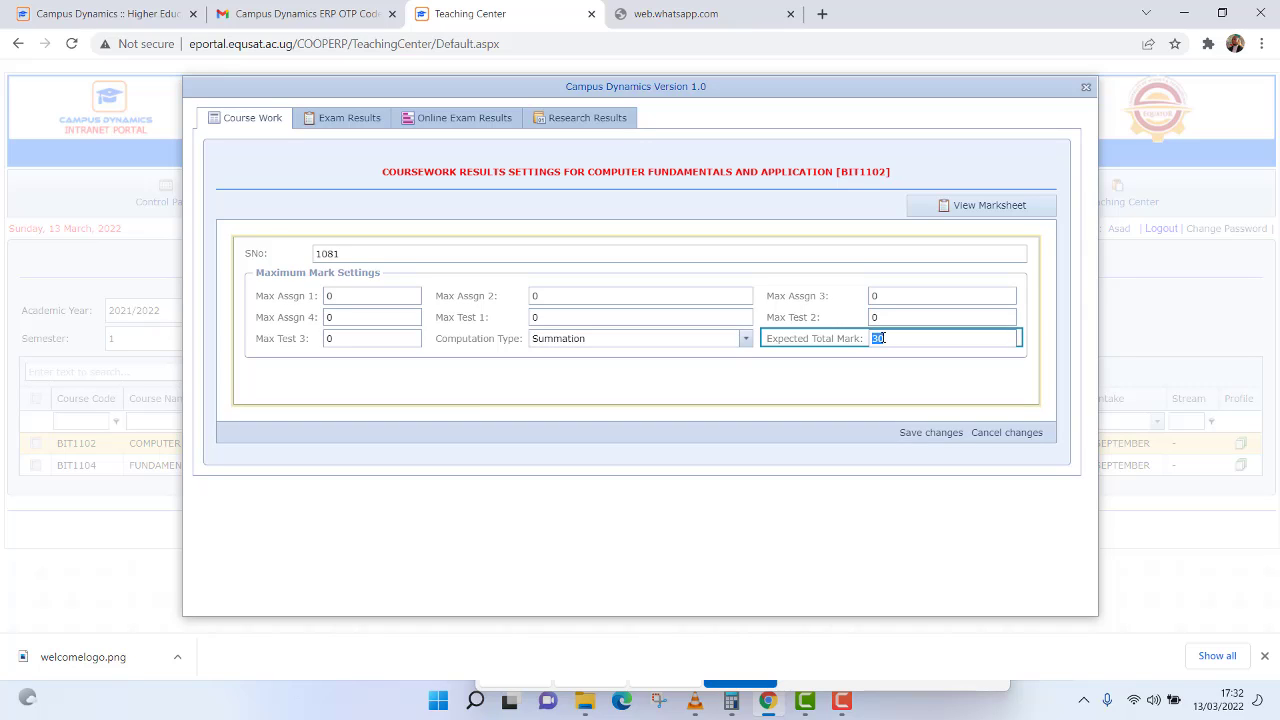
type("4")
double_click(328, 296)
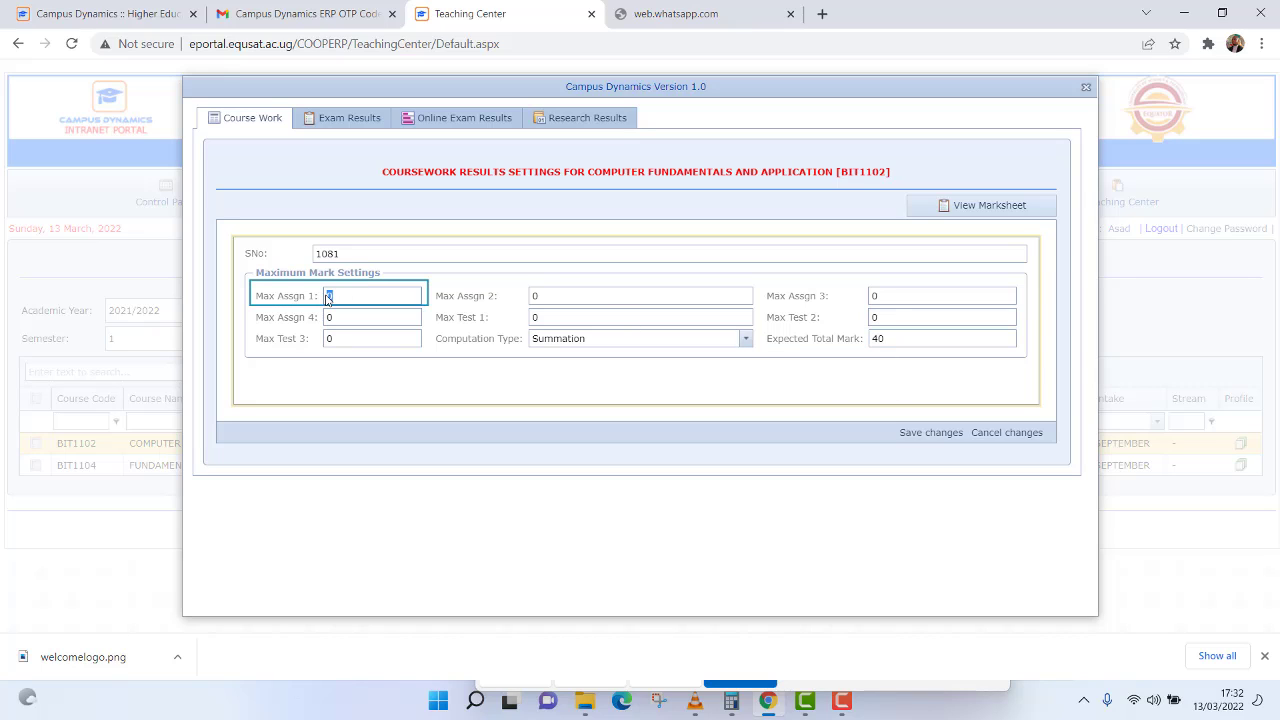
type("10")
key("Tab")
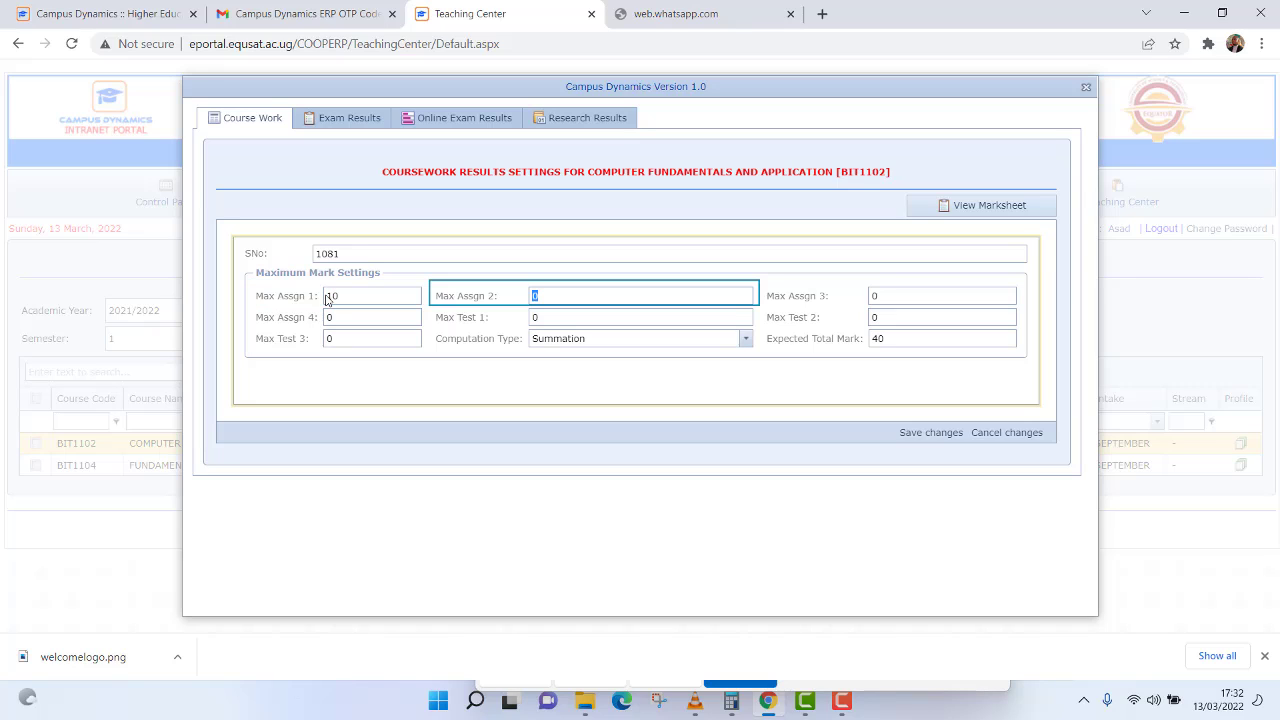
type("20")
key("Tab")
type("10")
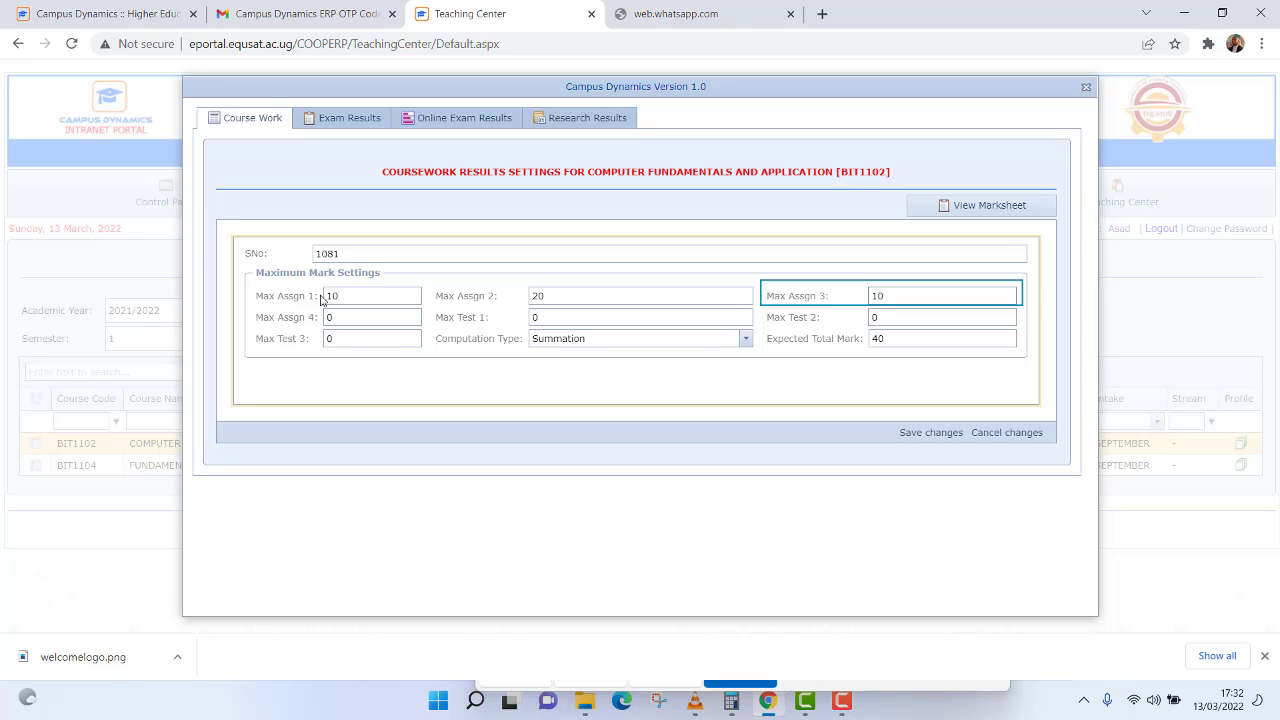
left_click(920, 434)
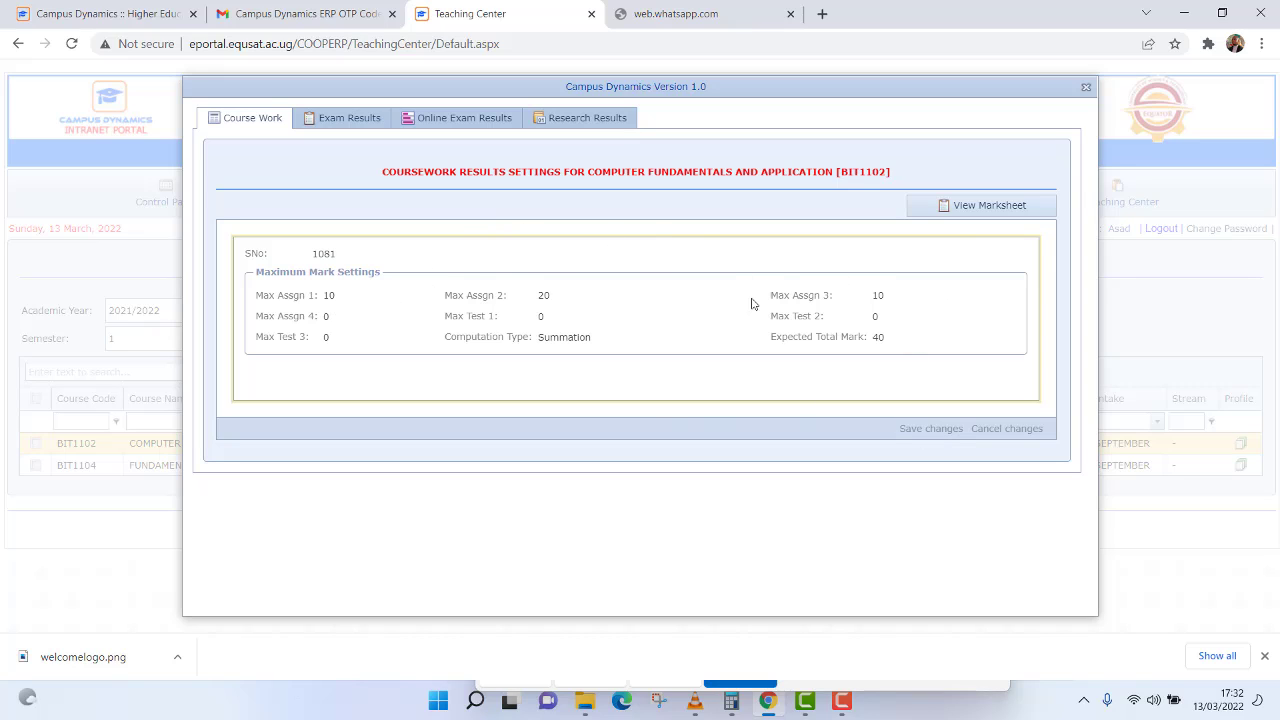
- Open the BIT1102 coursework marksheet and refresh it to load the registered students
left_click(972, 212)
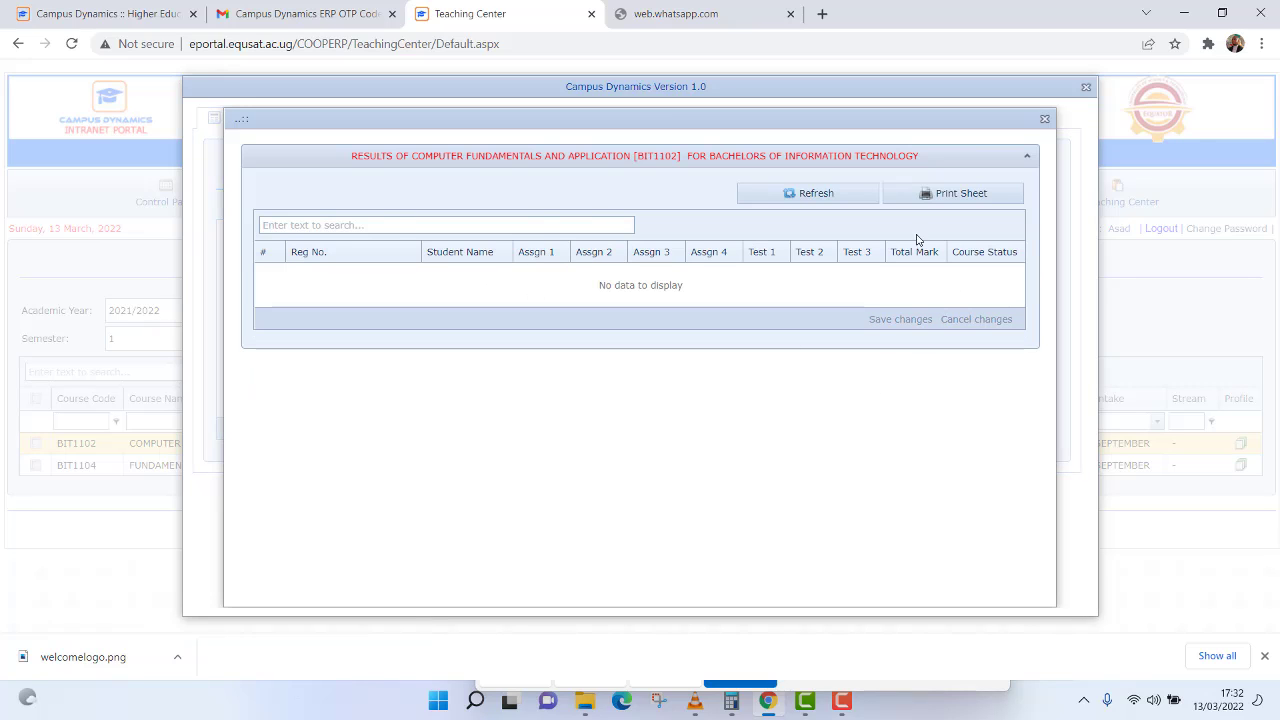
left_click(815, 197)
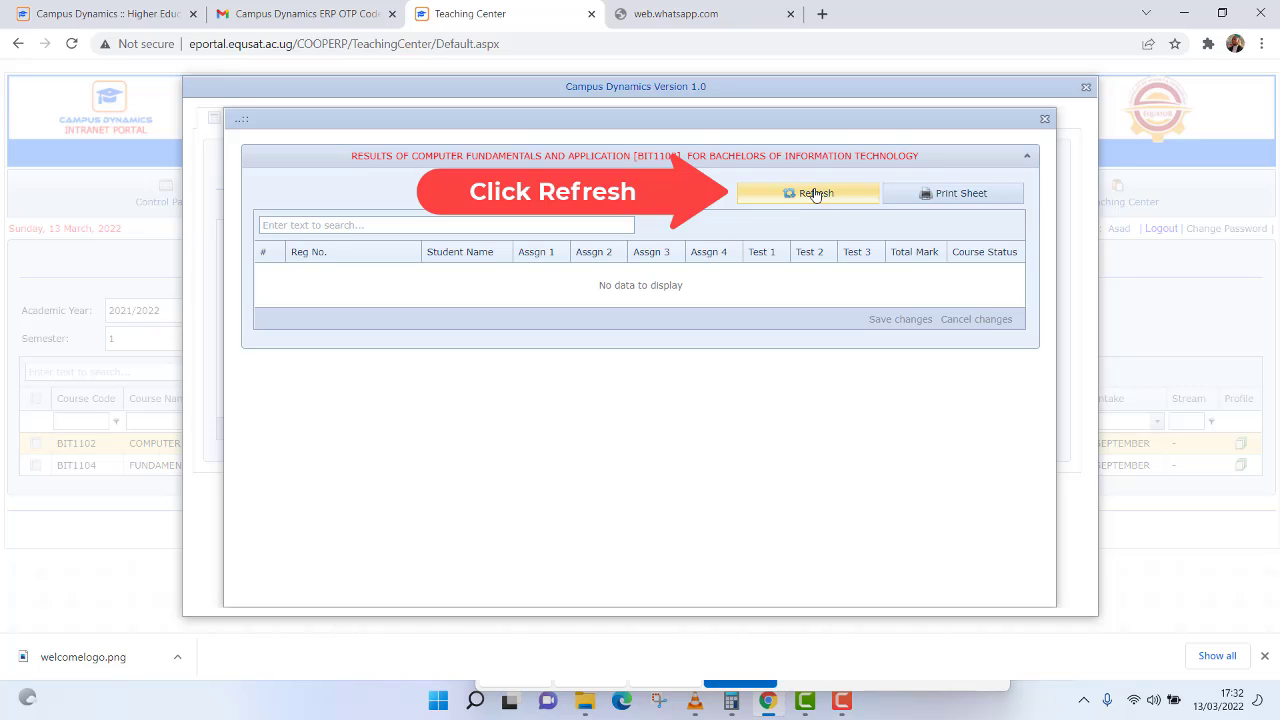
left_click(818, 196)
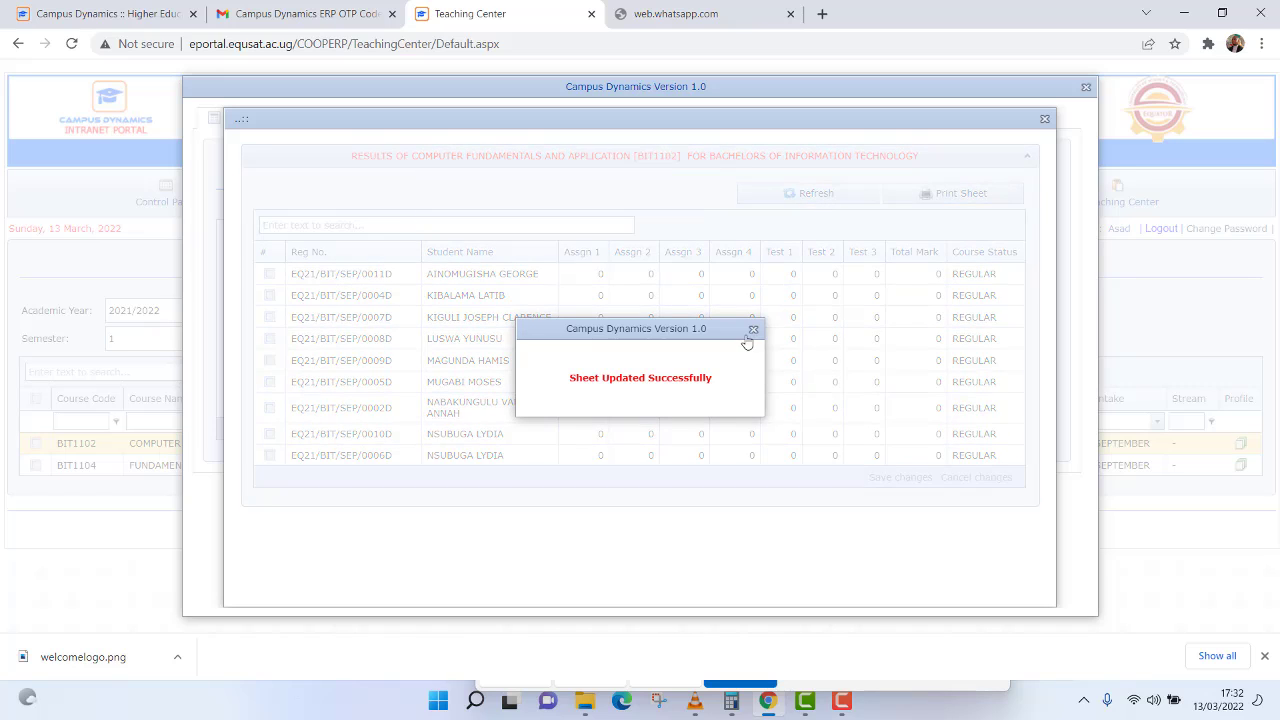
left_click(754, 330)
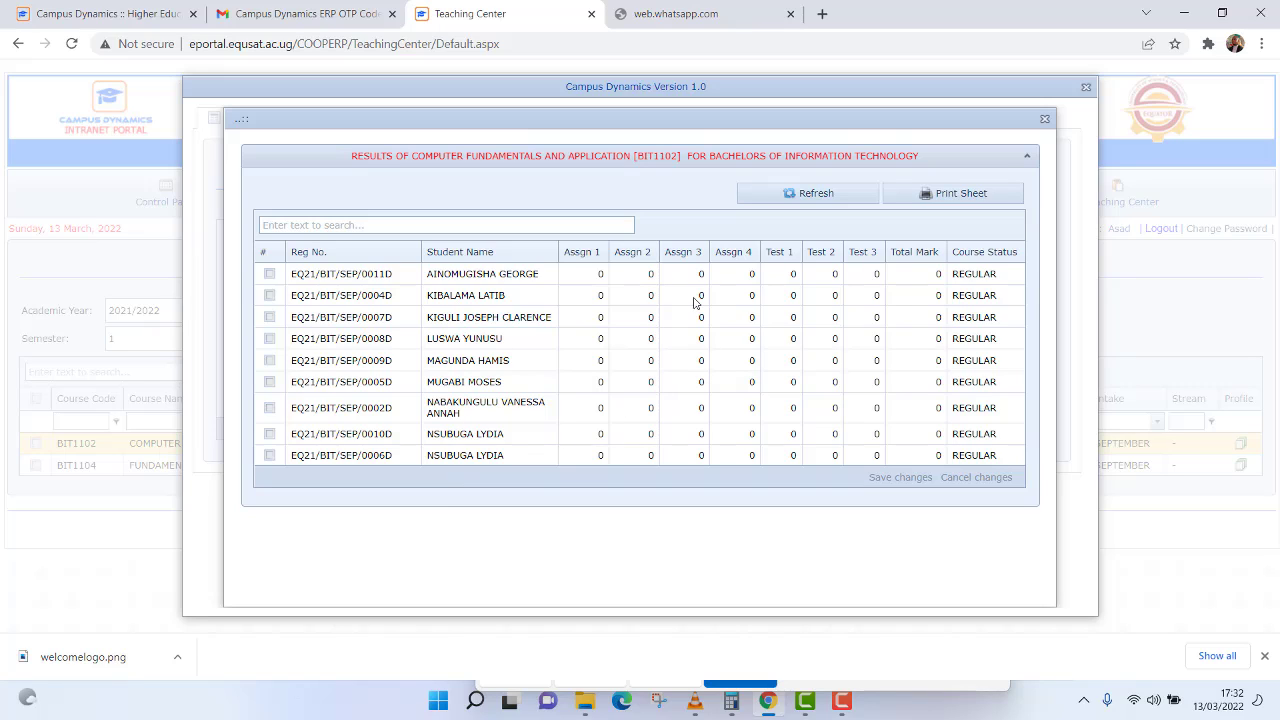
- Enter assignment 1 marks of 9 and 8 for the first and second listed students
left_click(603, 276)
left_click(603, 275)
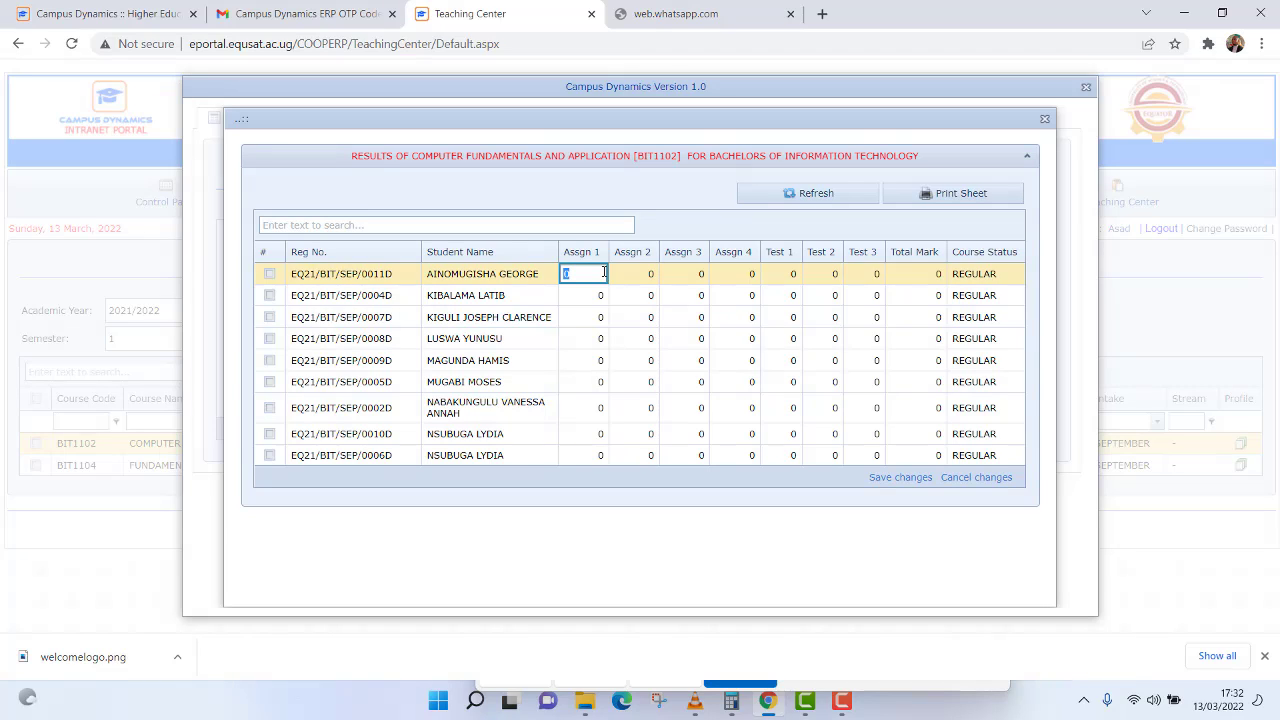
type("9")
left_click(604, 297)
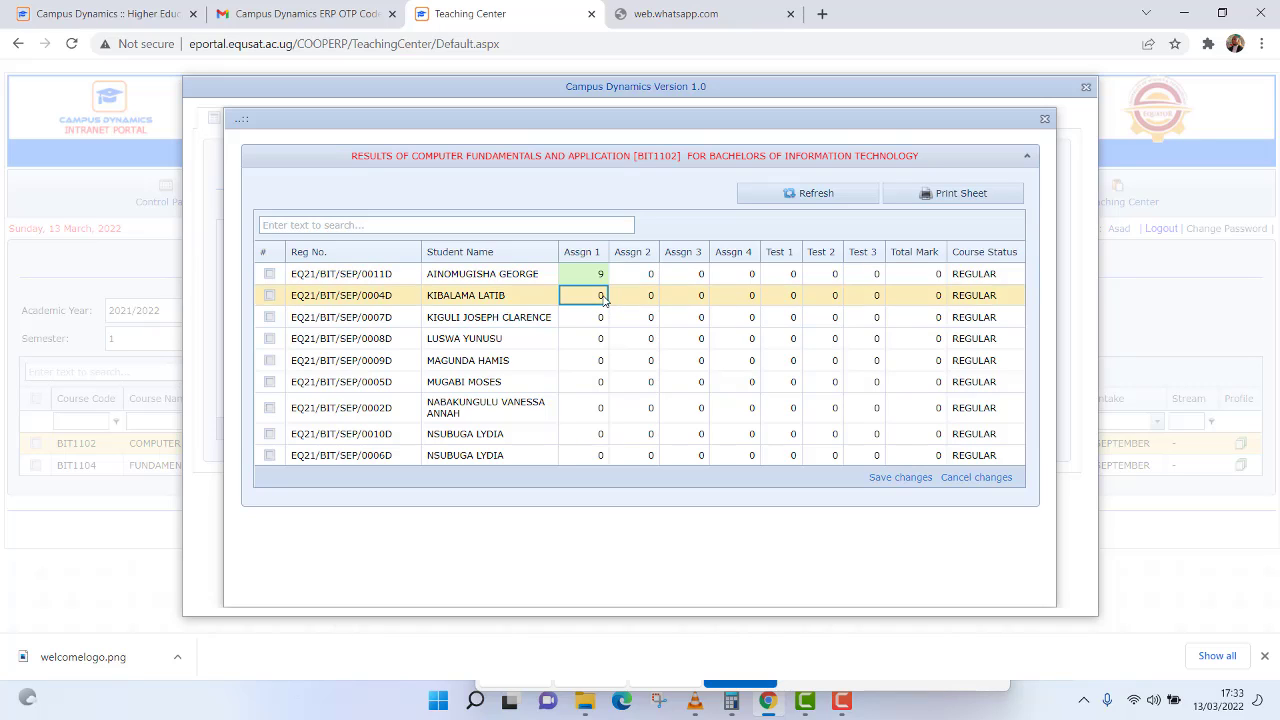
left_click(604, 297)
type("8")
- Give the fifth listed student an assignment 1 mark of 15 and try to save the marksheet
left_click(592, 358)
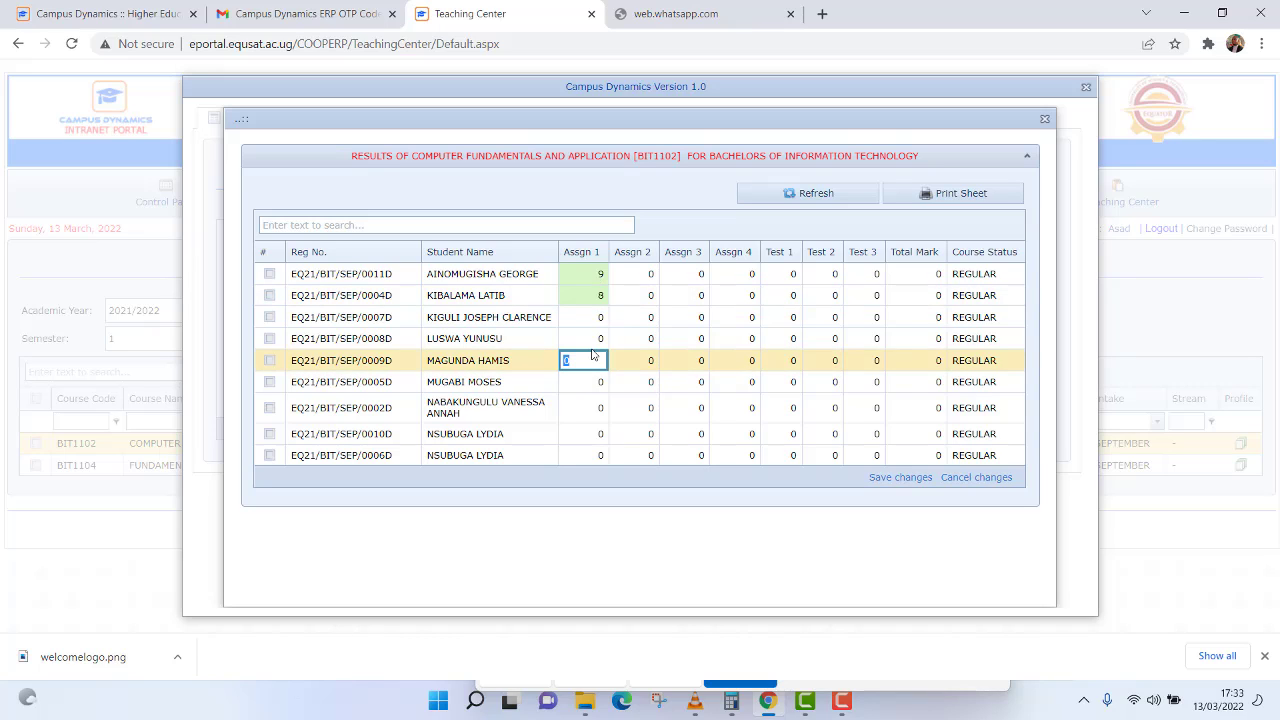
type("10")
type("5")
left_click(598, 385)
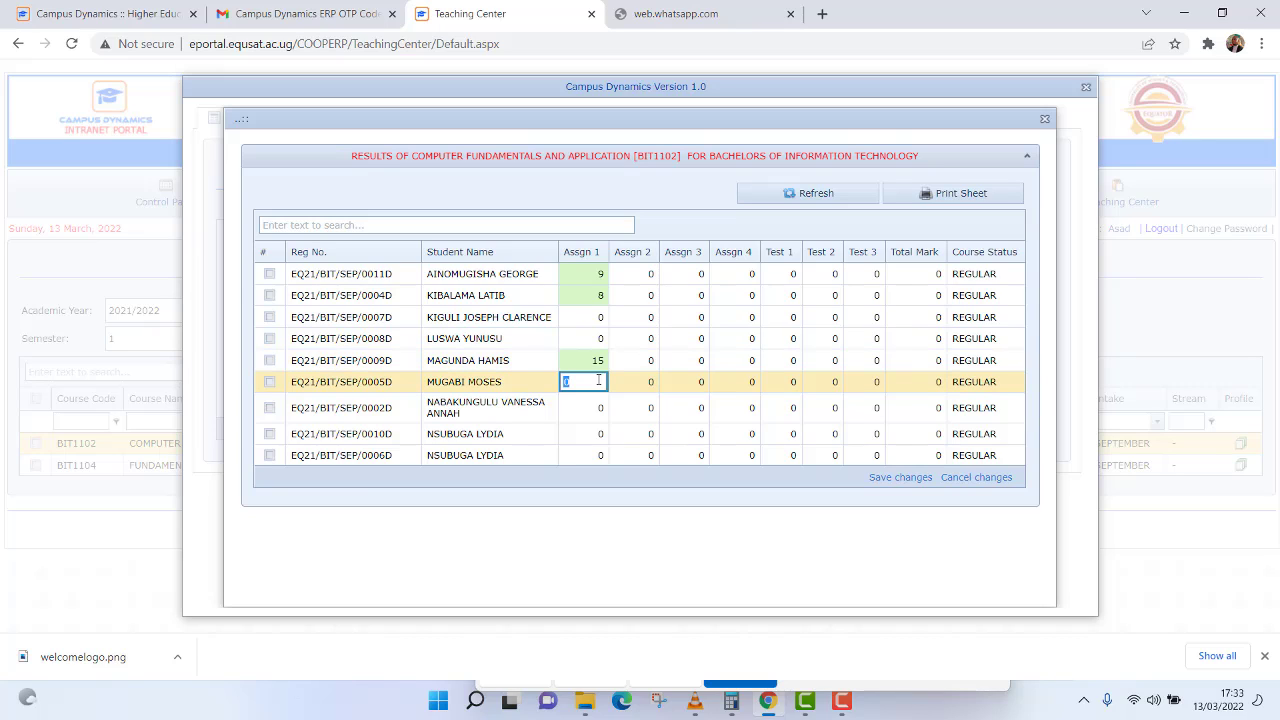
left_click(600, 362)
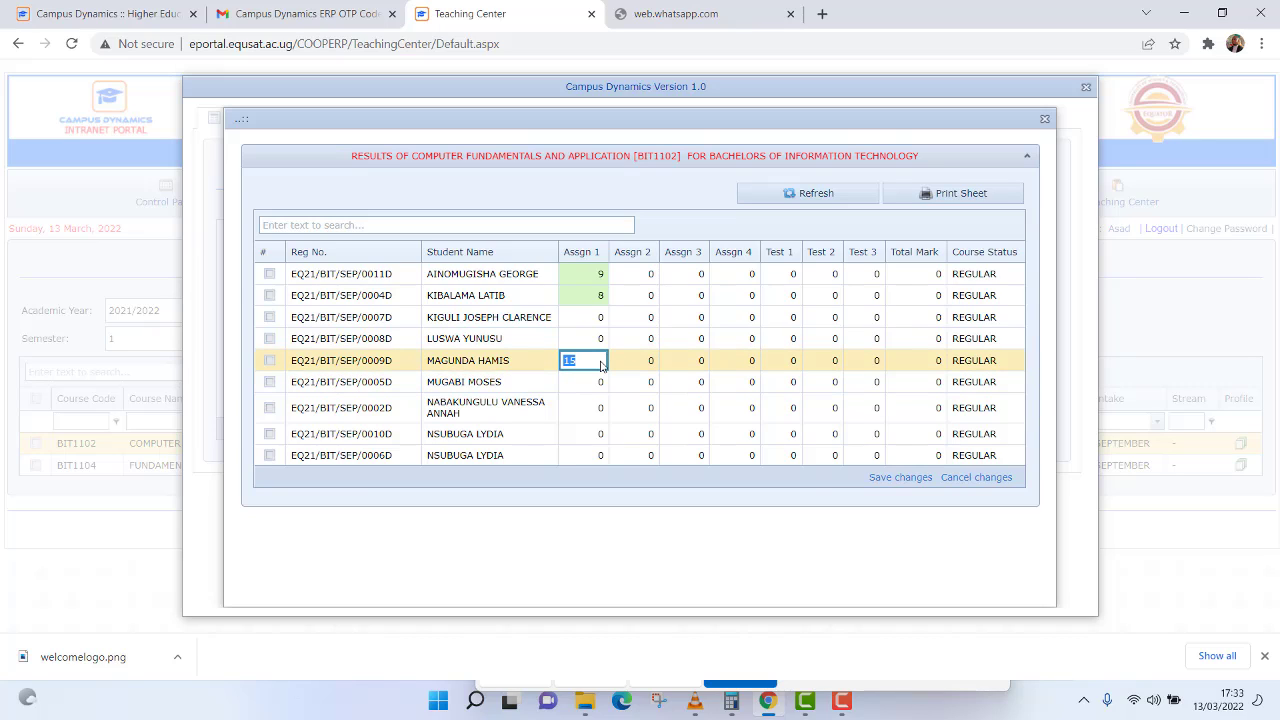
left_click(588, 402)
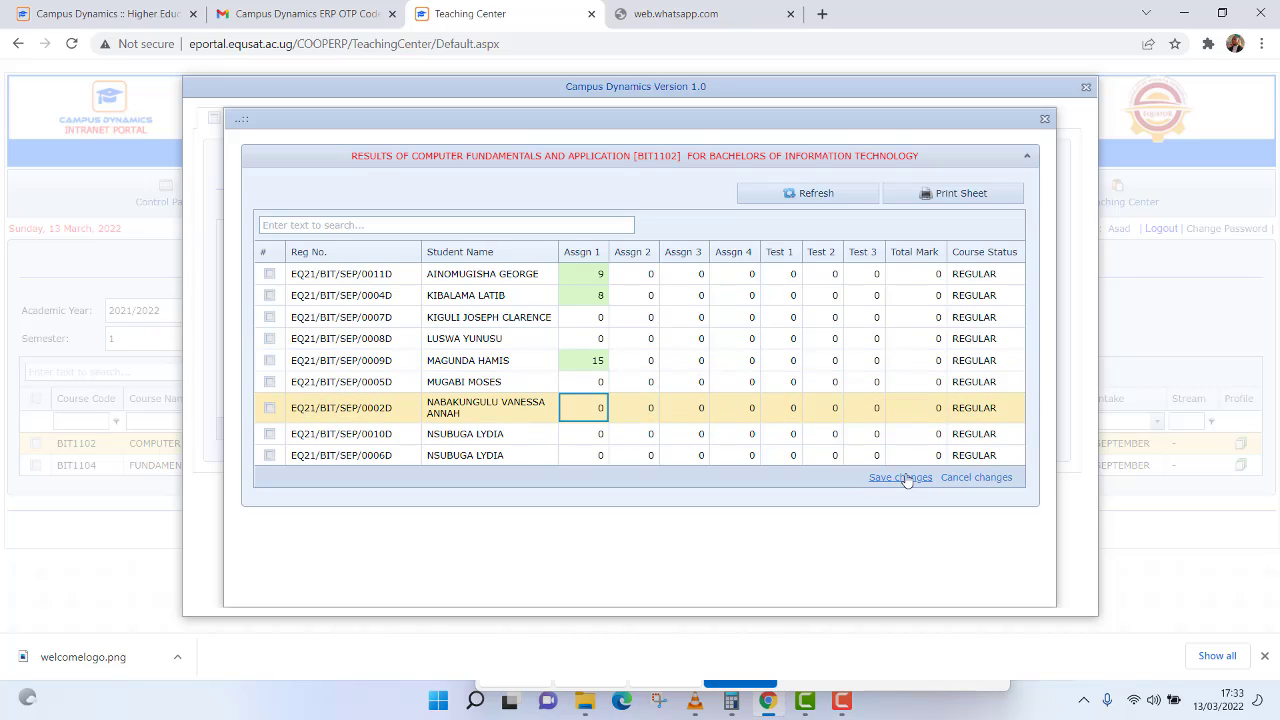
left_click(900, 477)
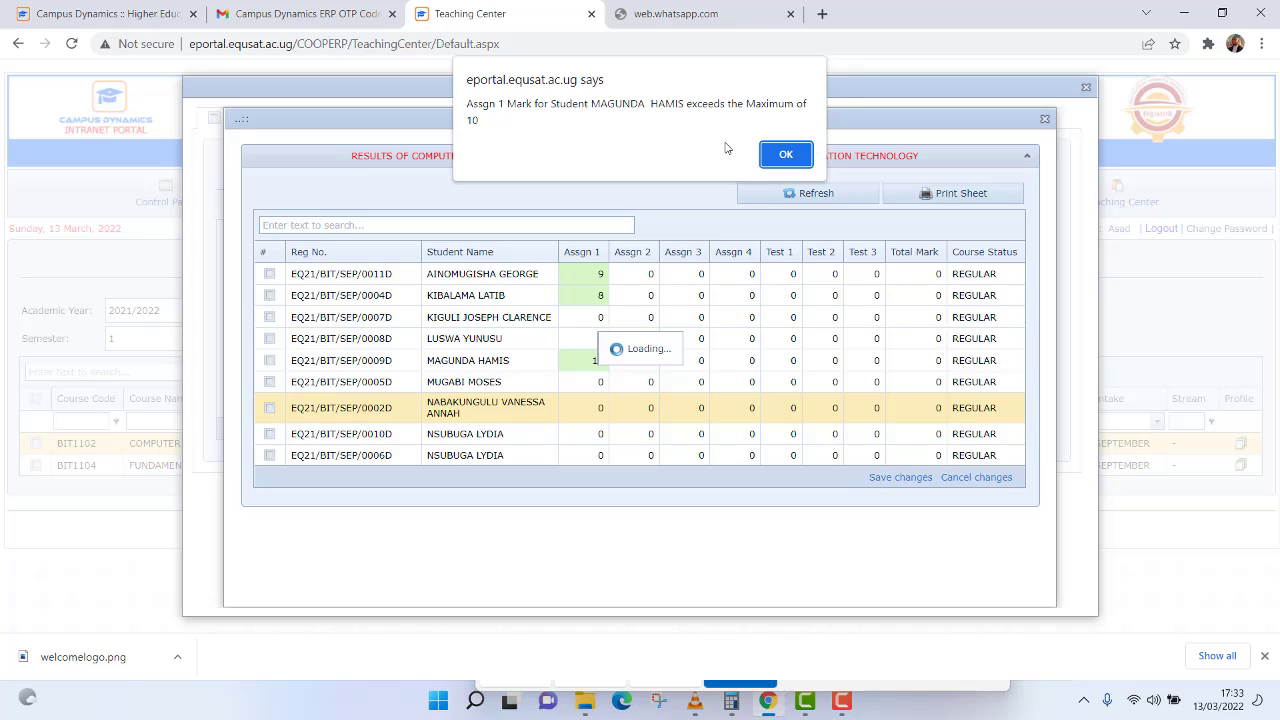
left_click(785, 156)
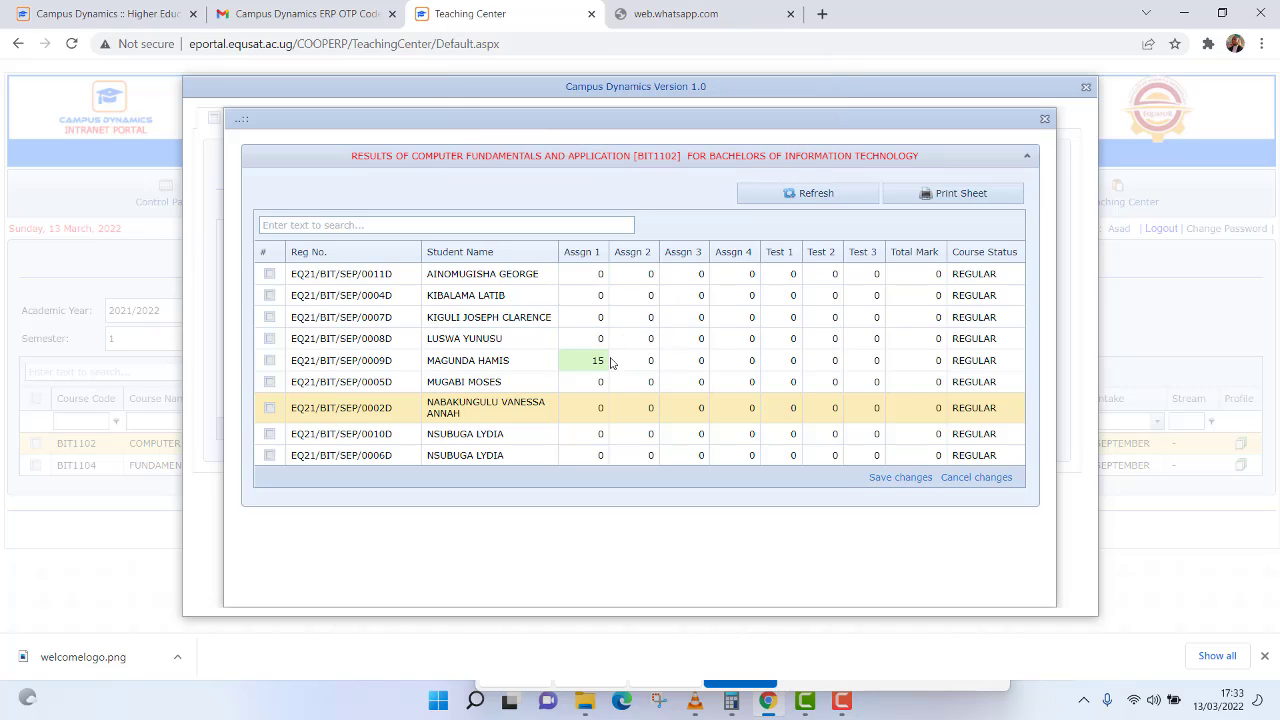
- Set the assignment 1 marks of the fifth, first and second listed students to 8, 9 and 8, and save
left_click(597, 364)
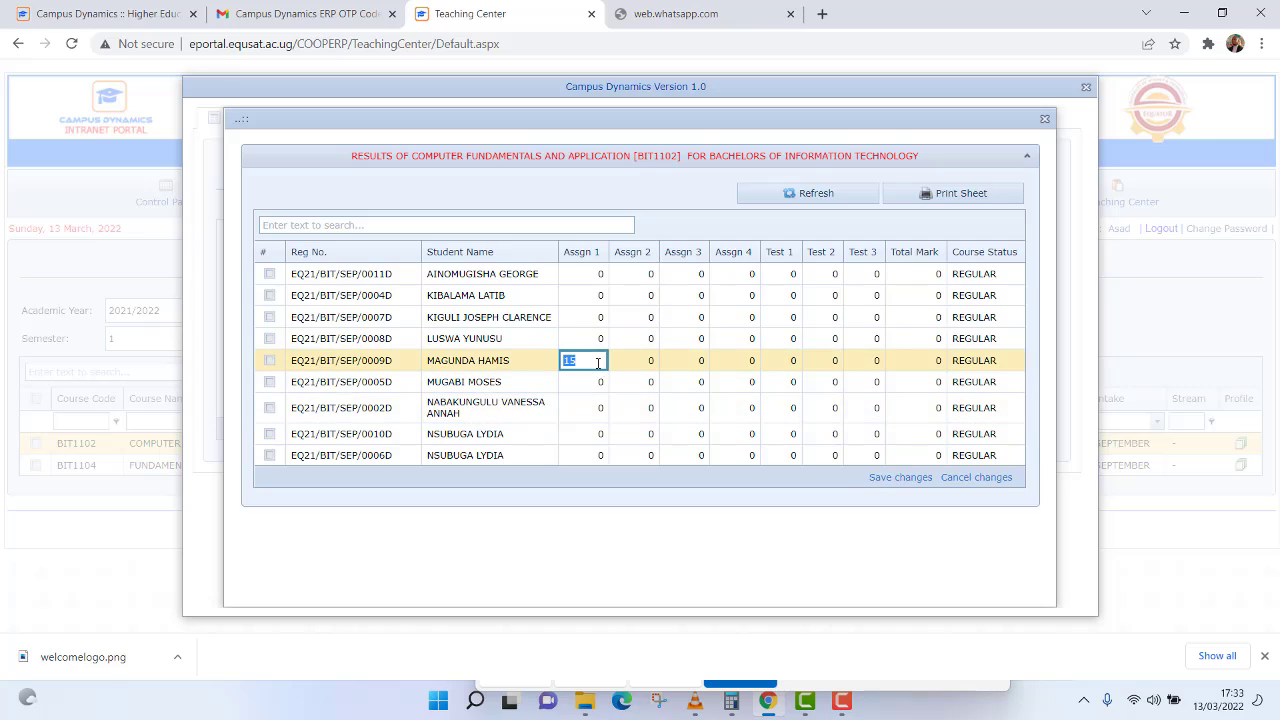
type("8")
left_click(600, 273)
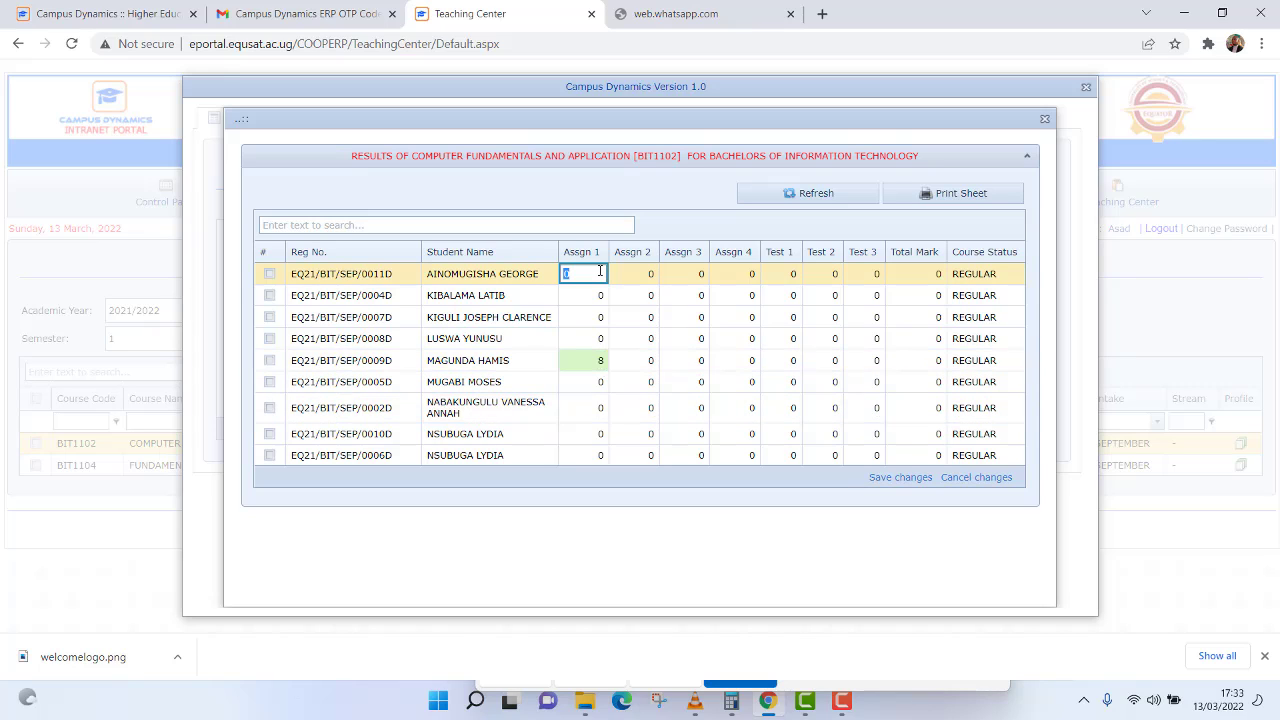
type("9")
left_click(598, 304)
type("8")
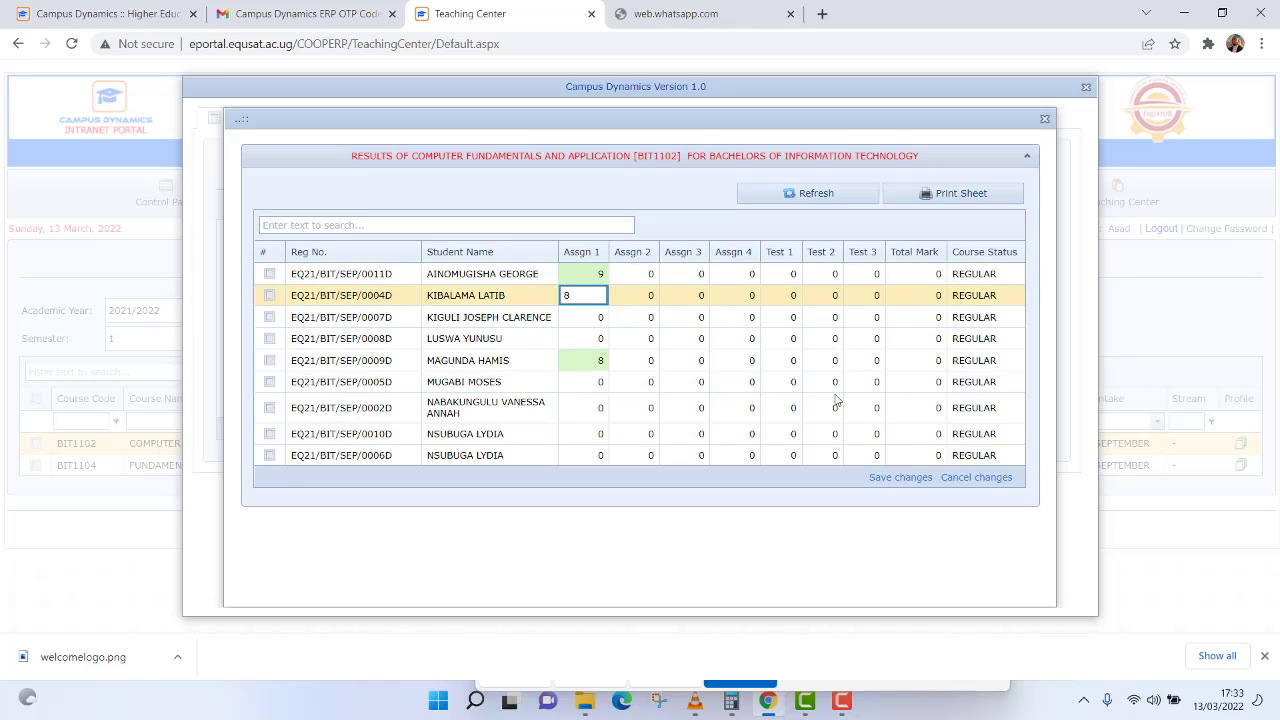
left_click(918, 480)
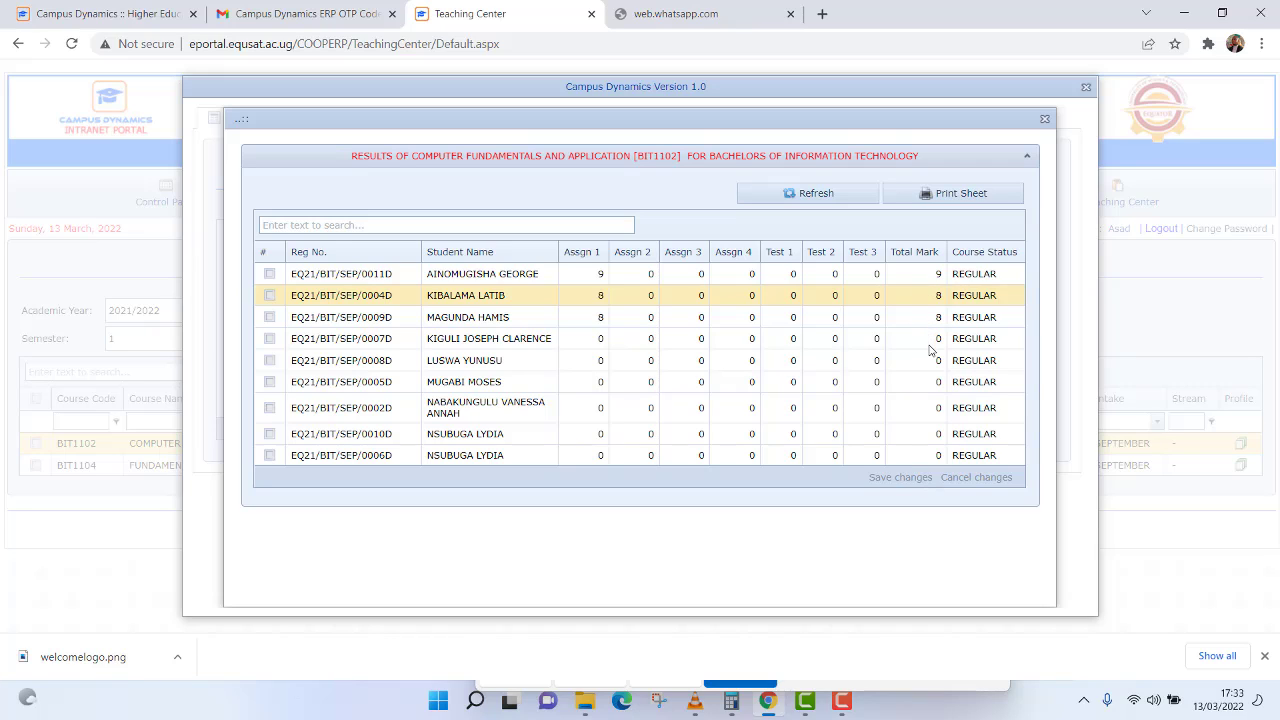
- Enter an assignment 2 mark of 15 for the first listed student and save
left_click(650, 277)
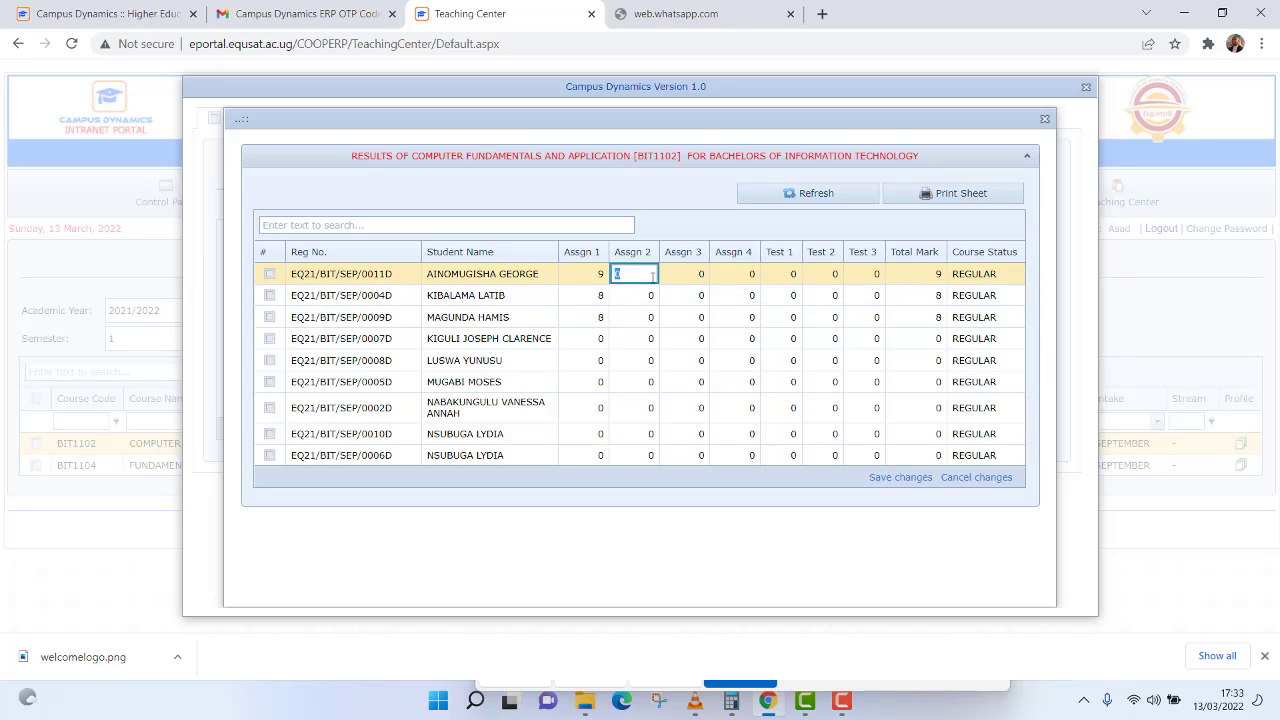
type("15")
left_click(895, 478)
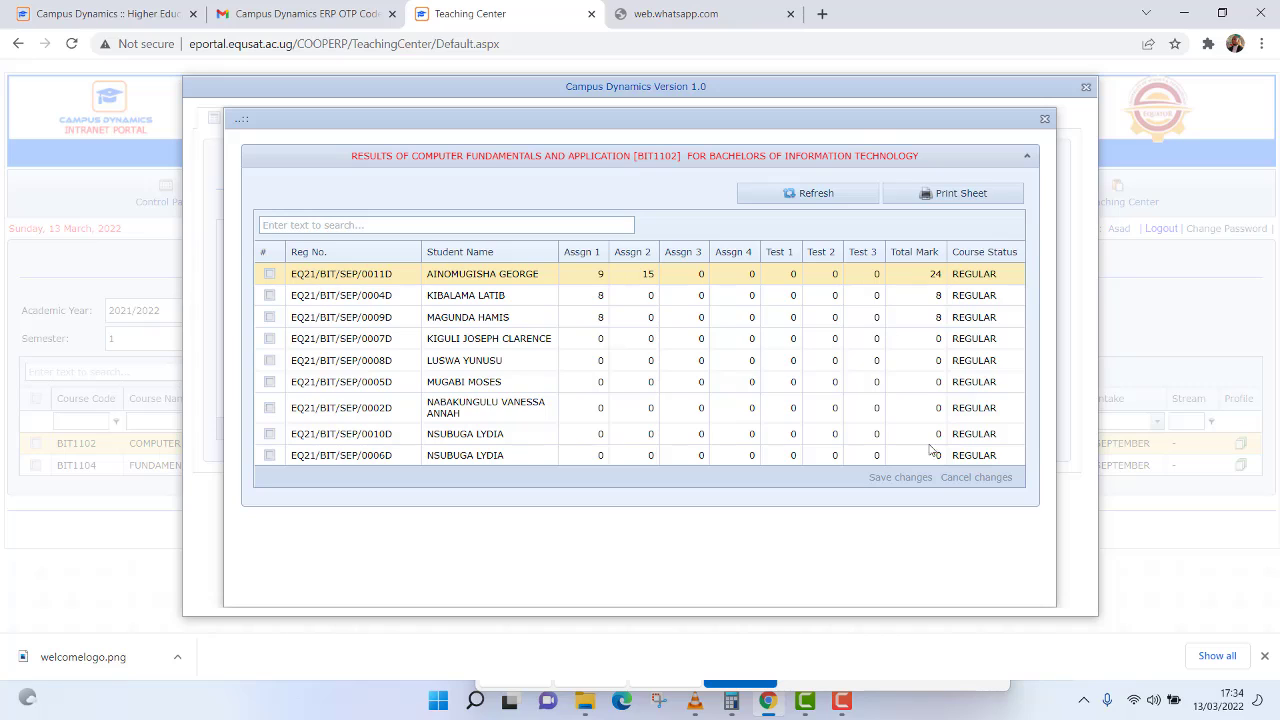
- Reset the first student's assignment 1 and 2 marks and the second and third students' assignment 1 marks to 0, and save
left_click(656, 273)
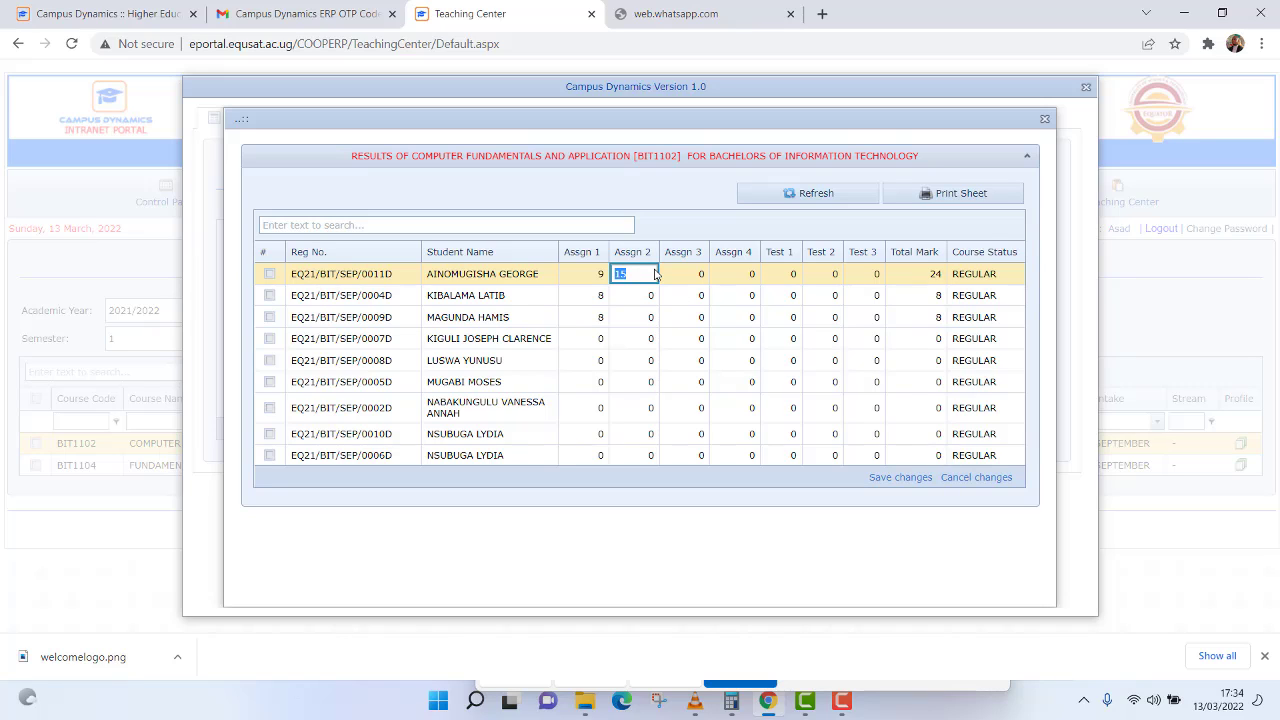
type("0")
left_click(602, 275)
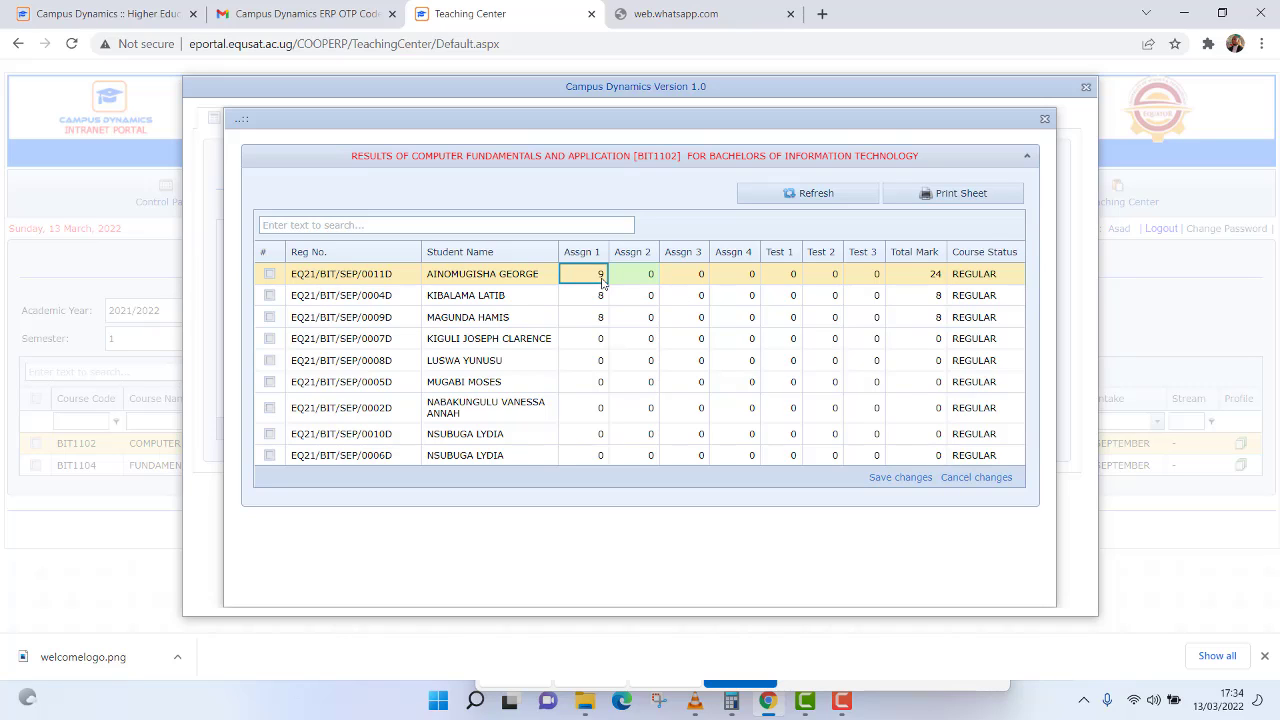
type("0")
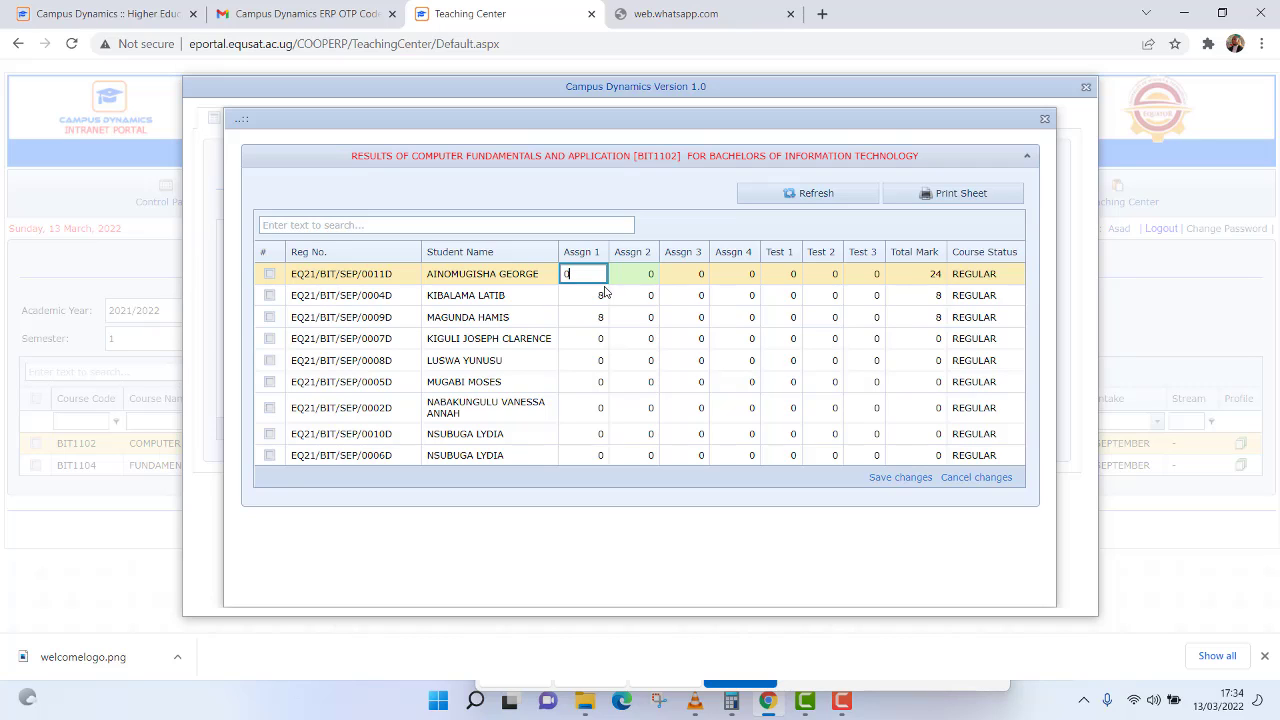
left_click(596, 294)
type("0")
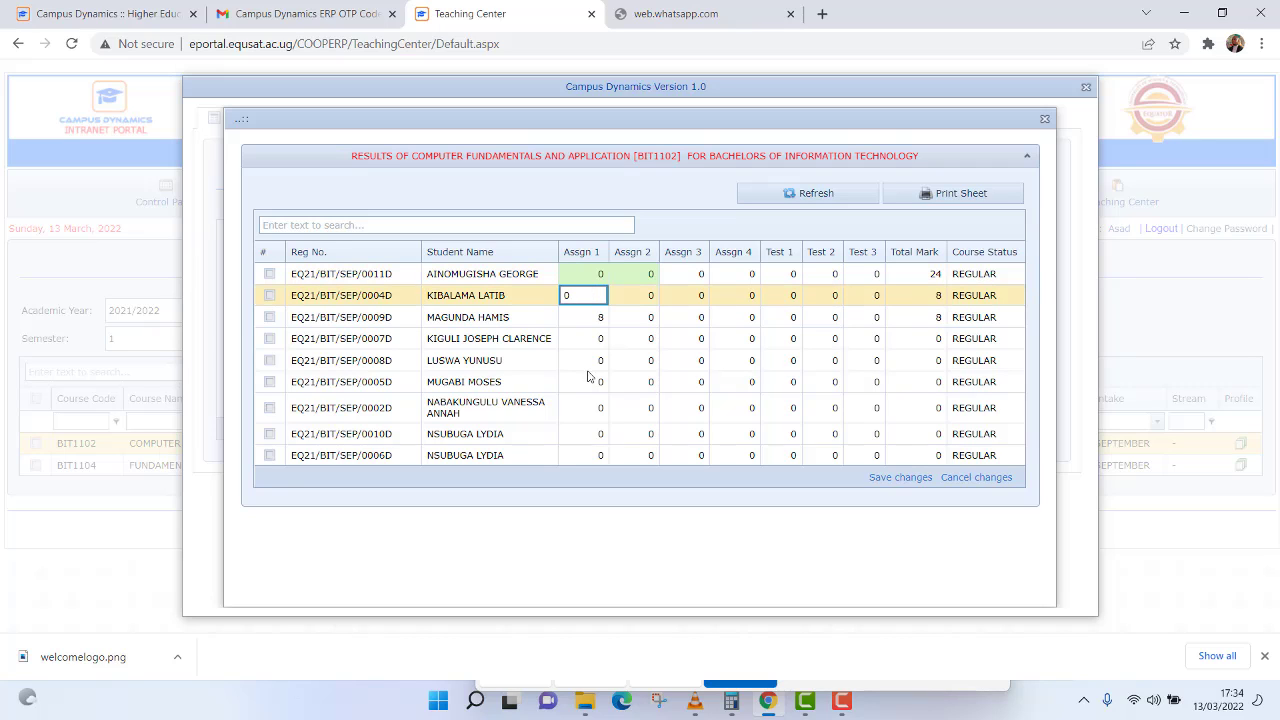
left_click(598, 316)
type("0")
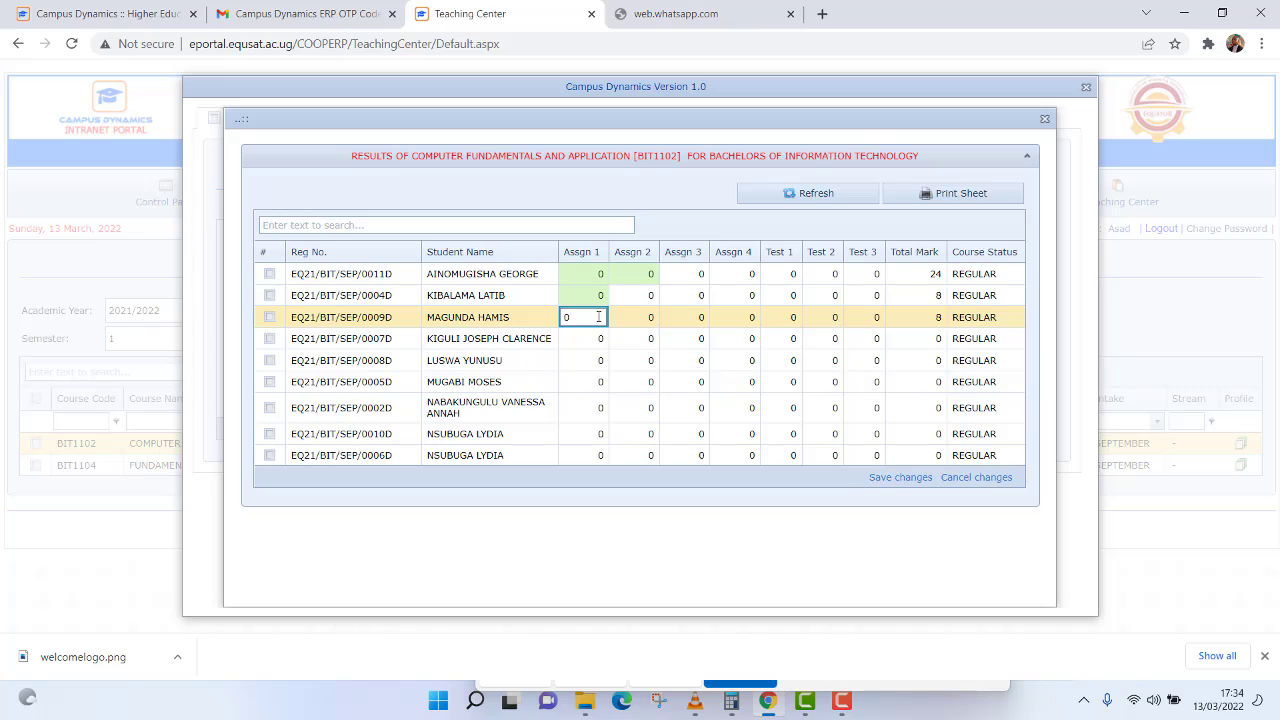
left_click(914, 479)
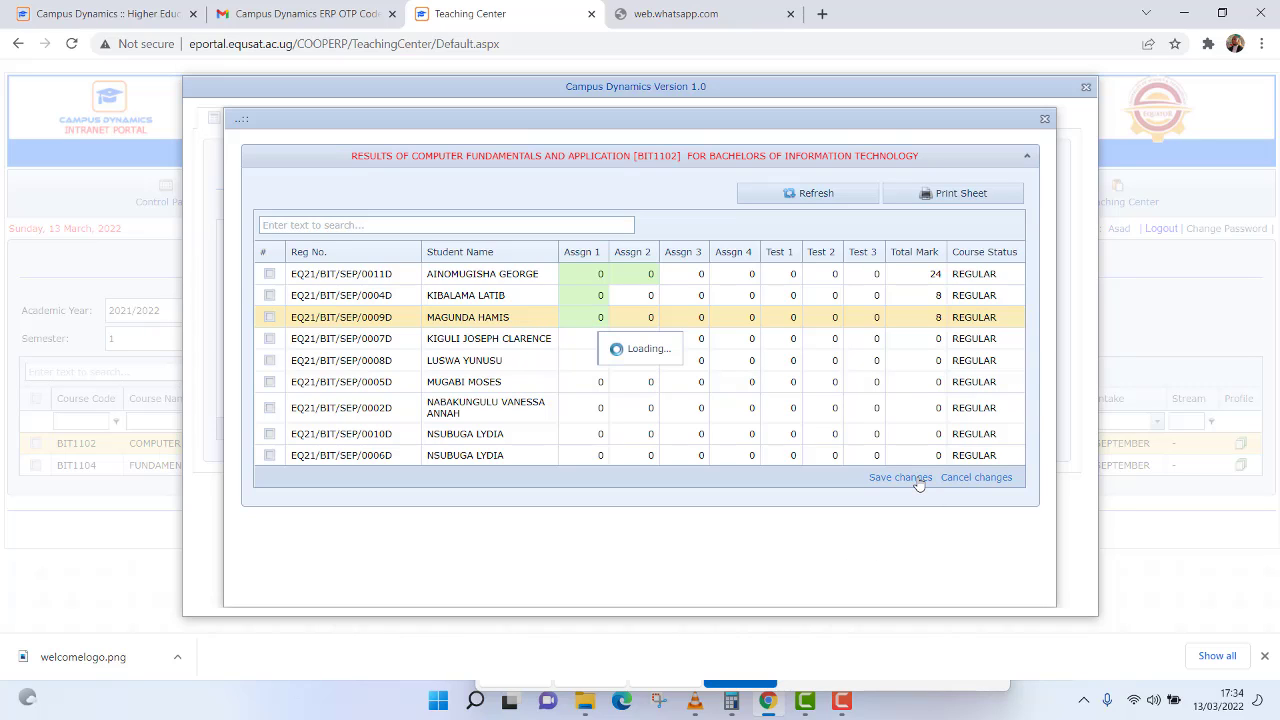
- Preview the printable coursework result sheet, close it and reopen the BIT1102 coursework marksheet
left_click(941, 196)
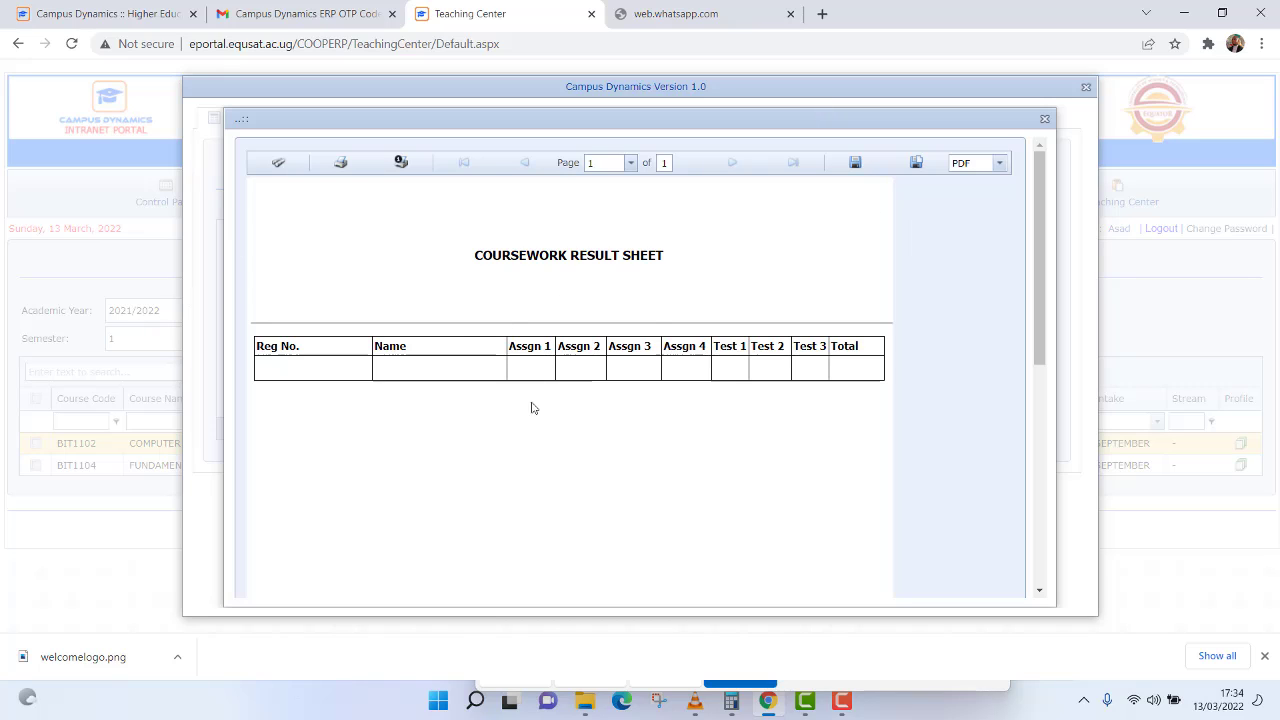
left_click(1045, 120)
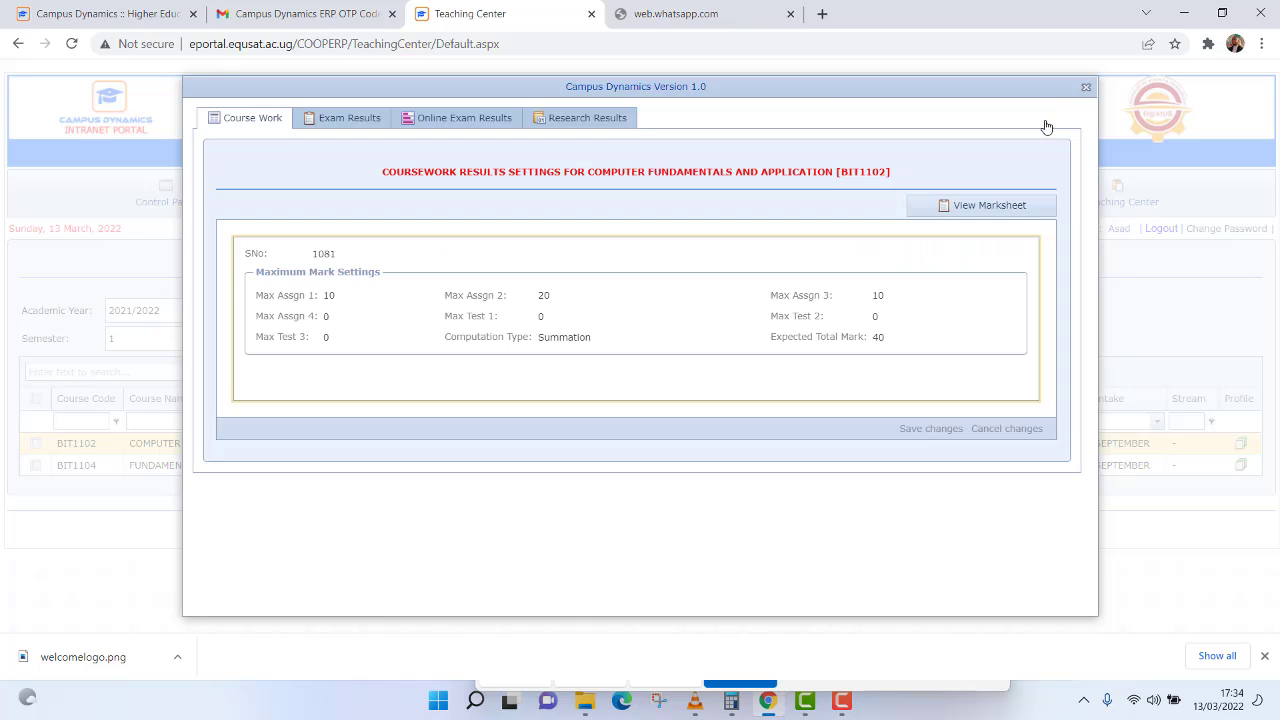
left_click(940, 218)
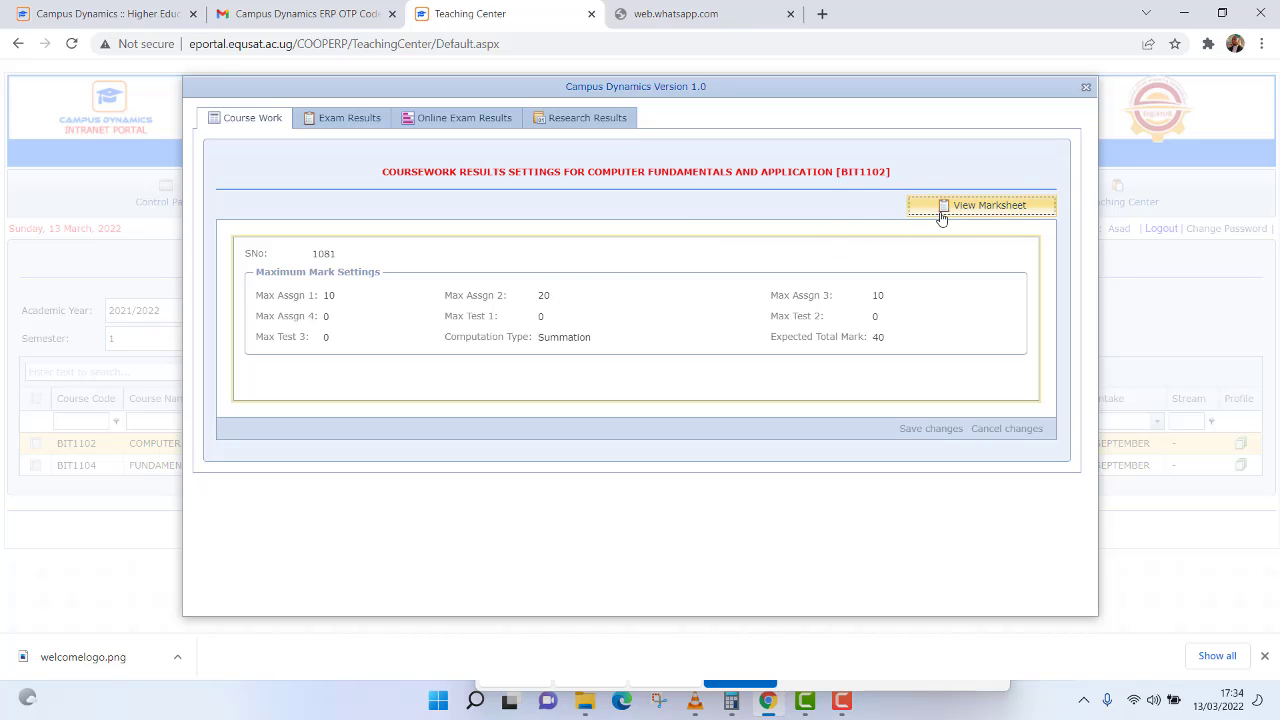
left_click(940, 218)
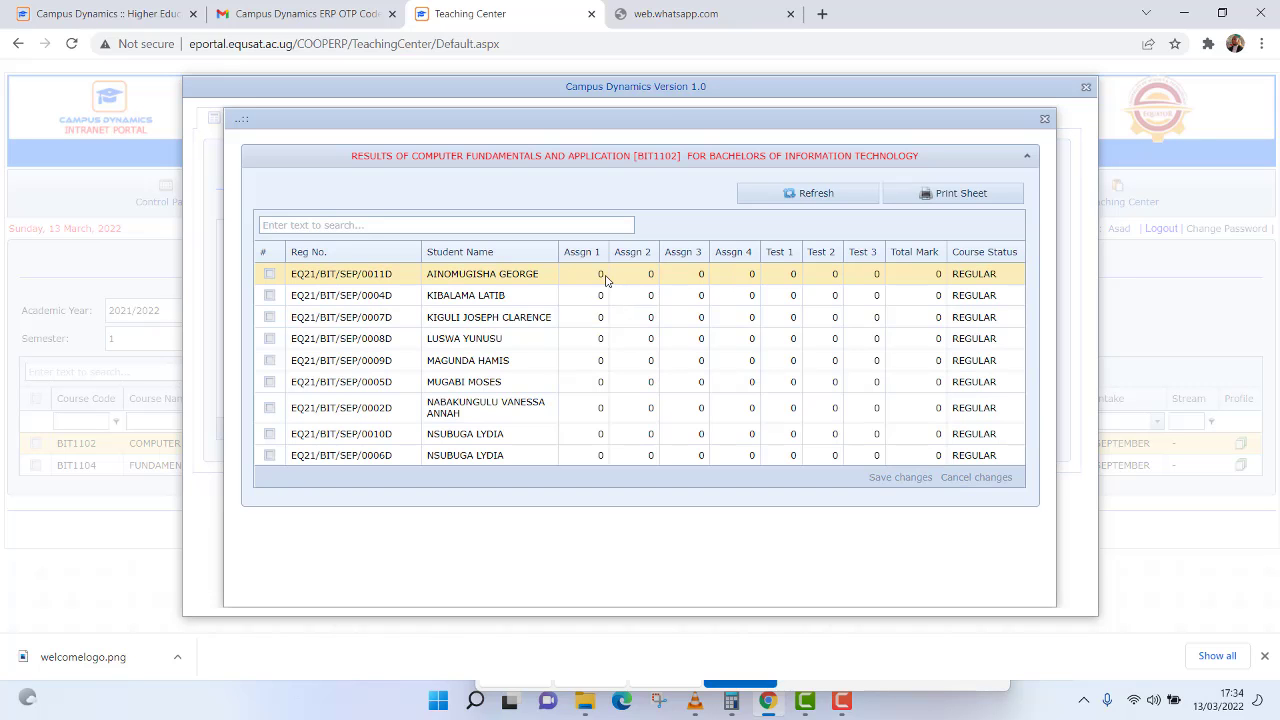
- Enter assignment 1 marks of 9, 5 and 6 for the first, second and fourth listed students, and save
left_click(604, 278)
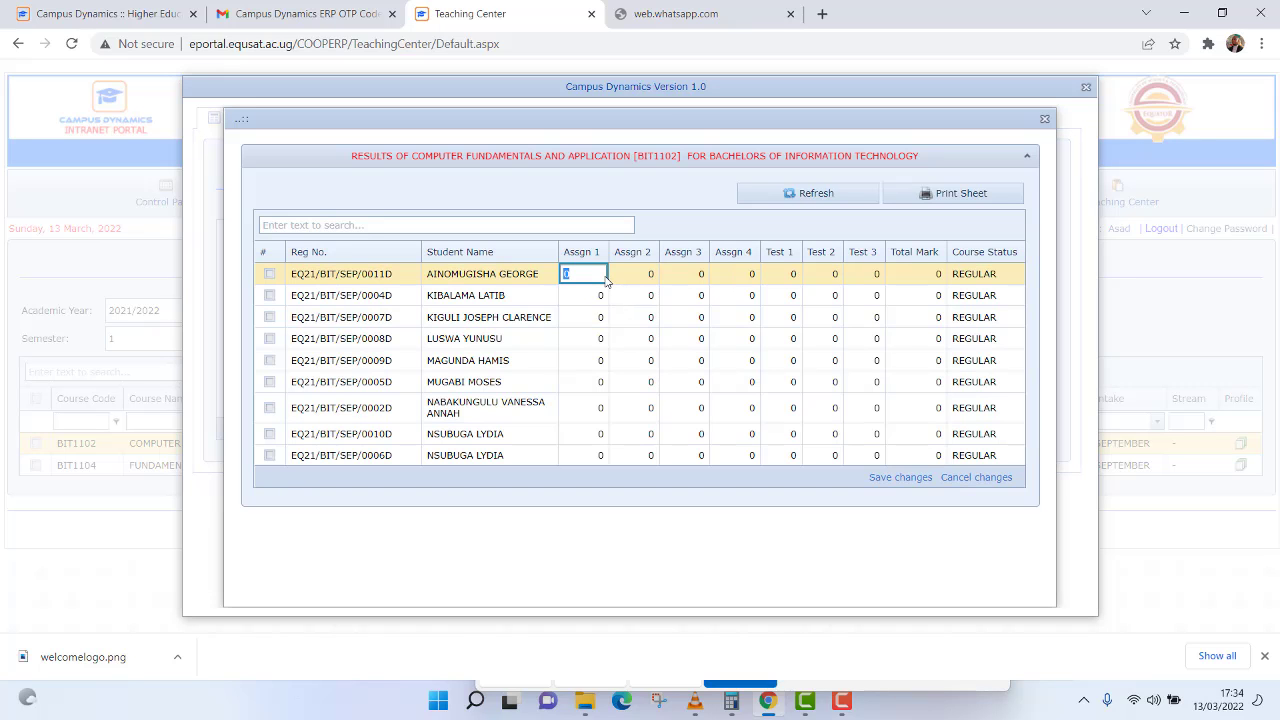
type("9")
left_click(600, 298)
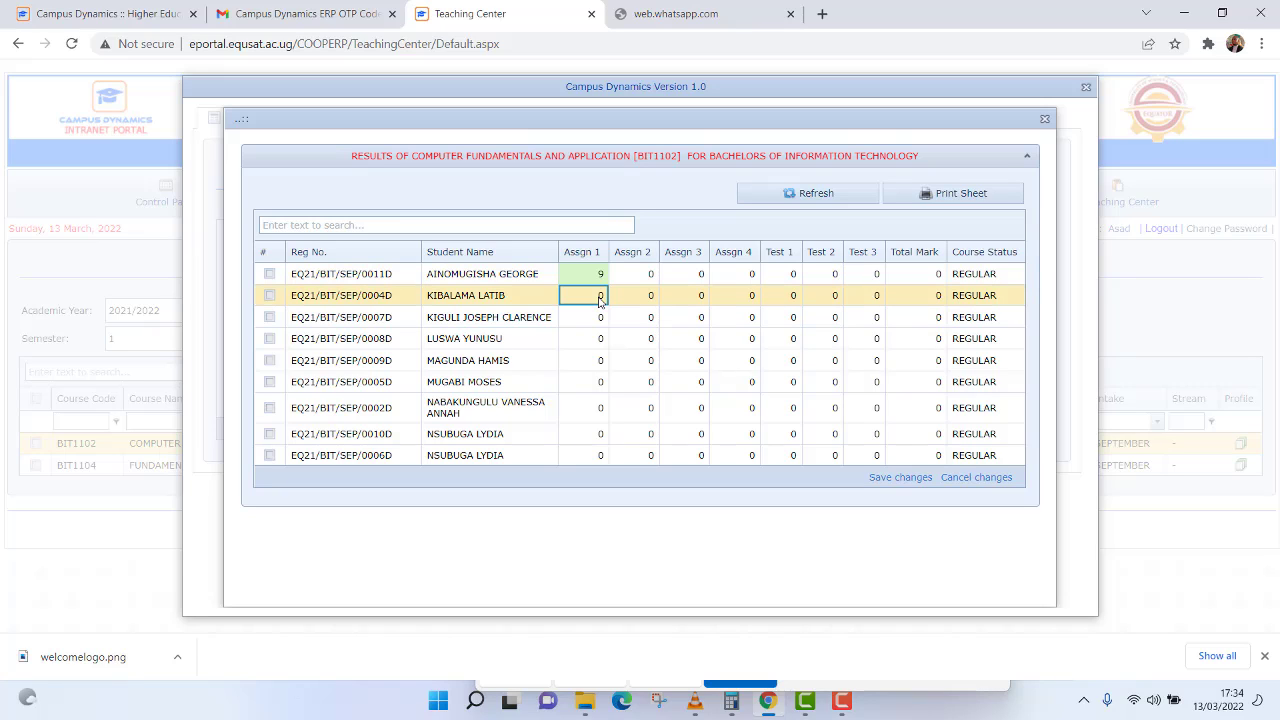
left_click(600, 297)
type("5")
left_click(603, 338)
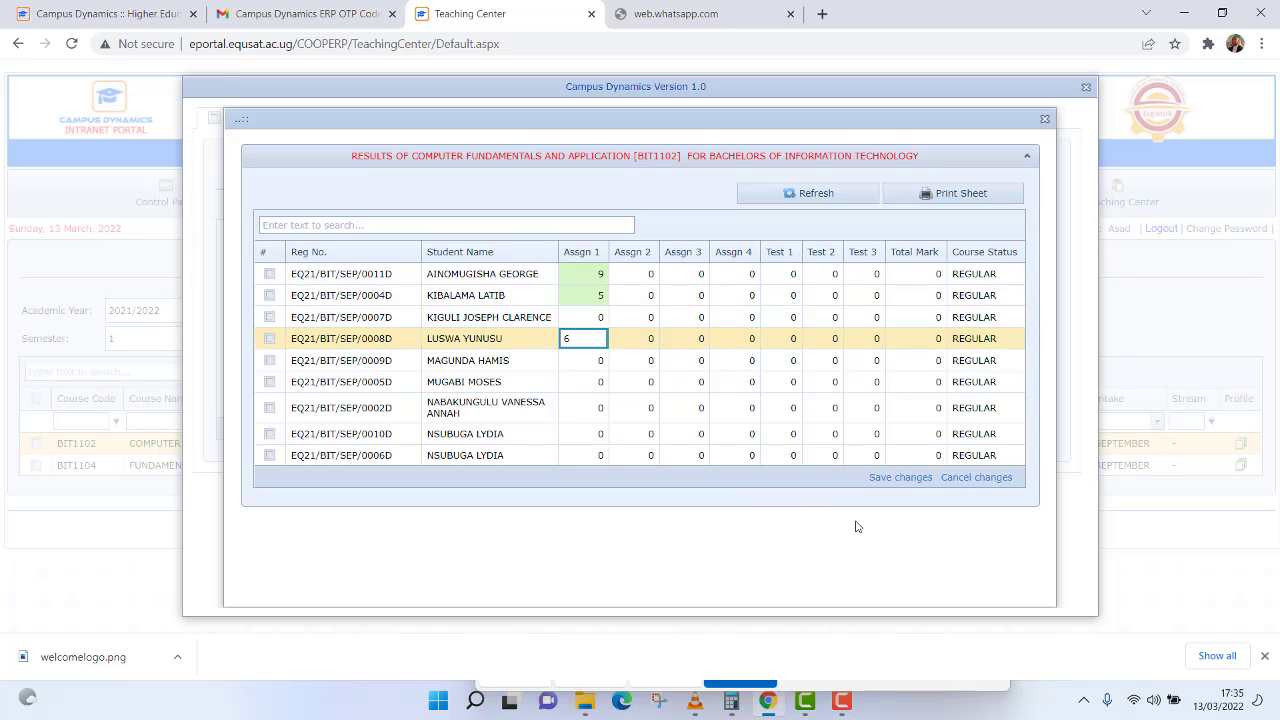
left_click(900, 477)
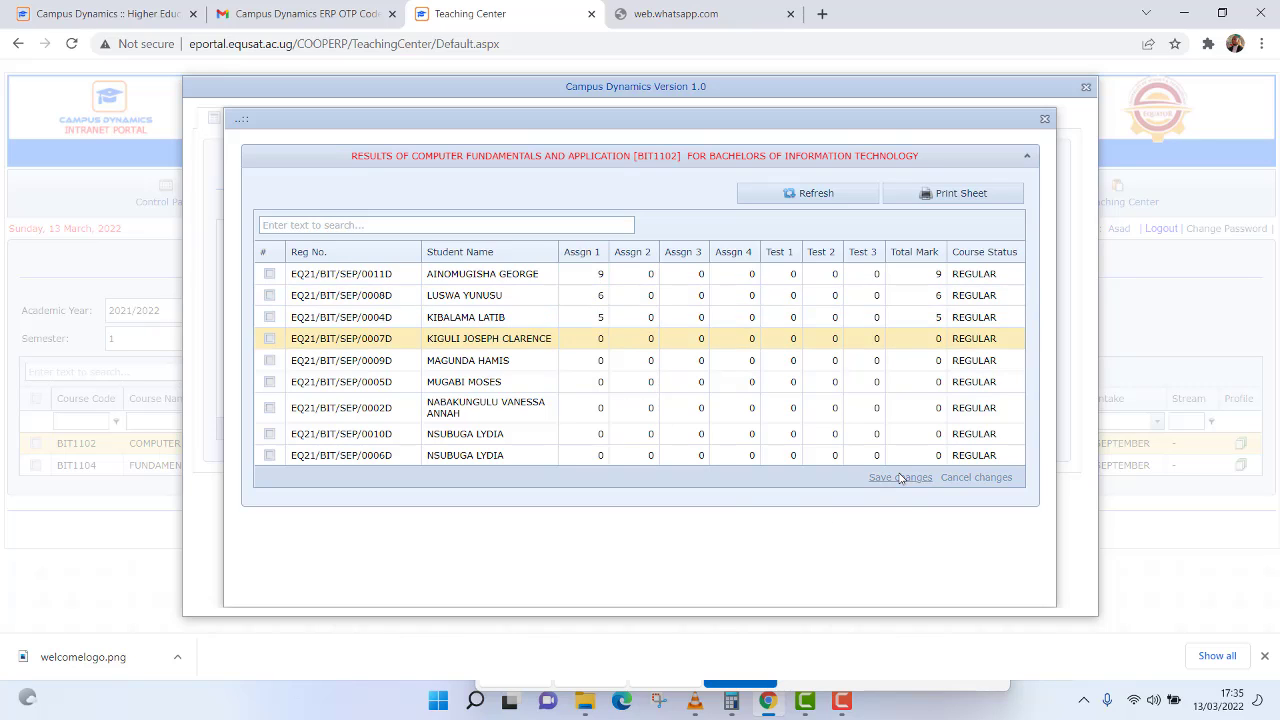
- View the print sheet of the saved coursework marks and close the marksheet window
left_click(920, 199)
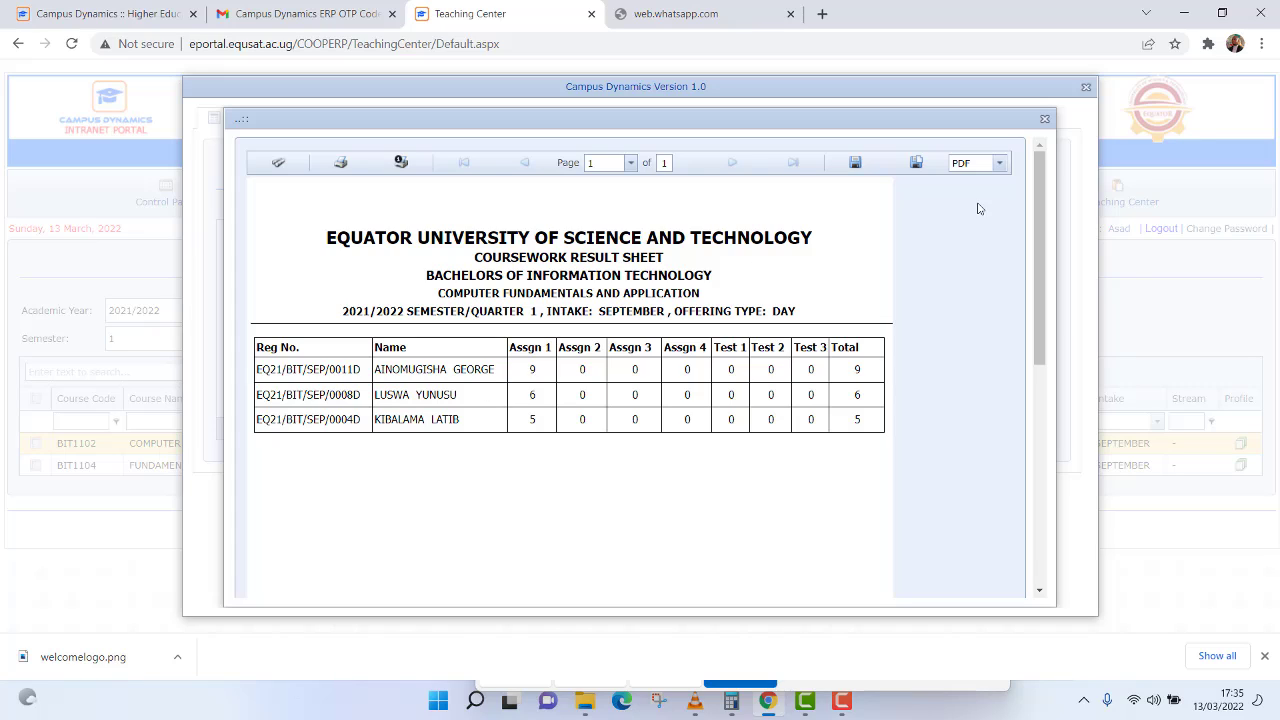
left_click(1045, 121)
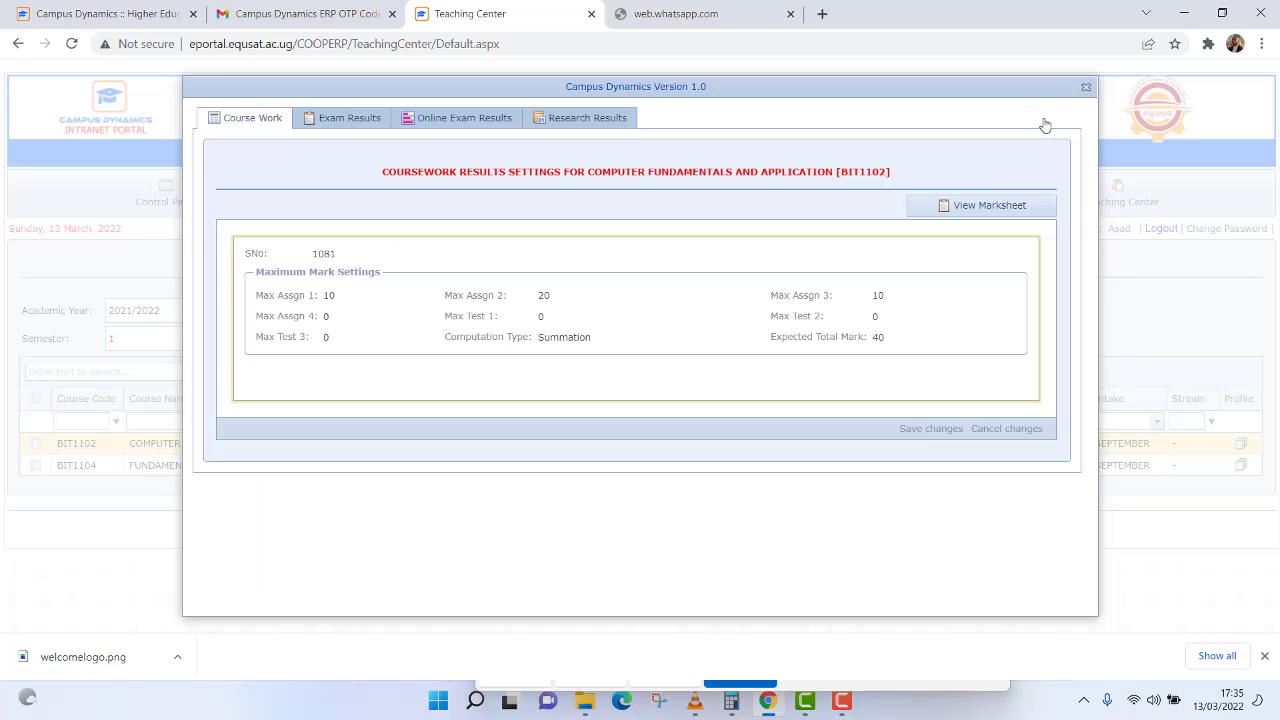
- Open the BIT1102 exam results settings and set the exam ratio to 60
left_click(335, 122)
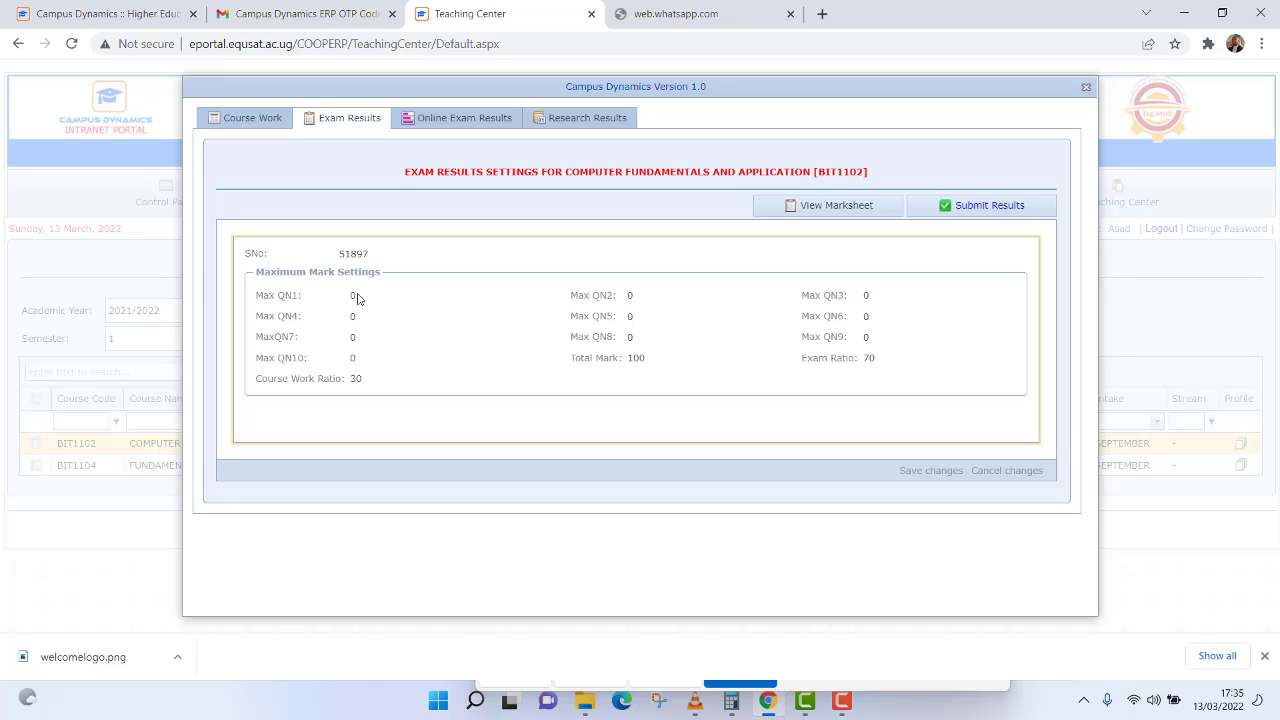
double_click(872, 360)
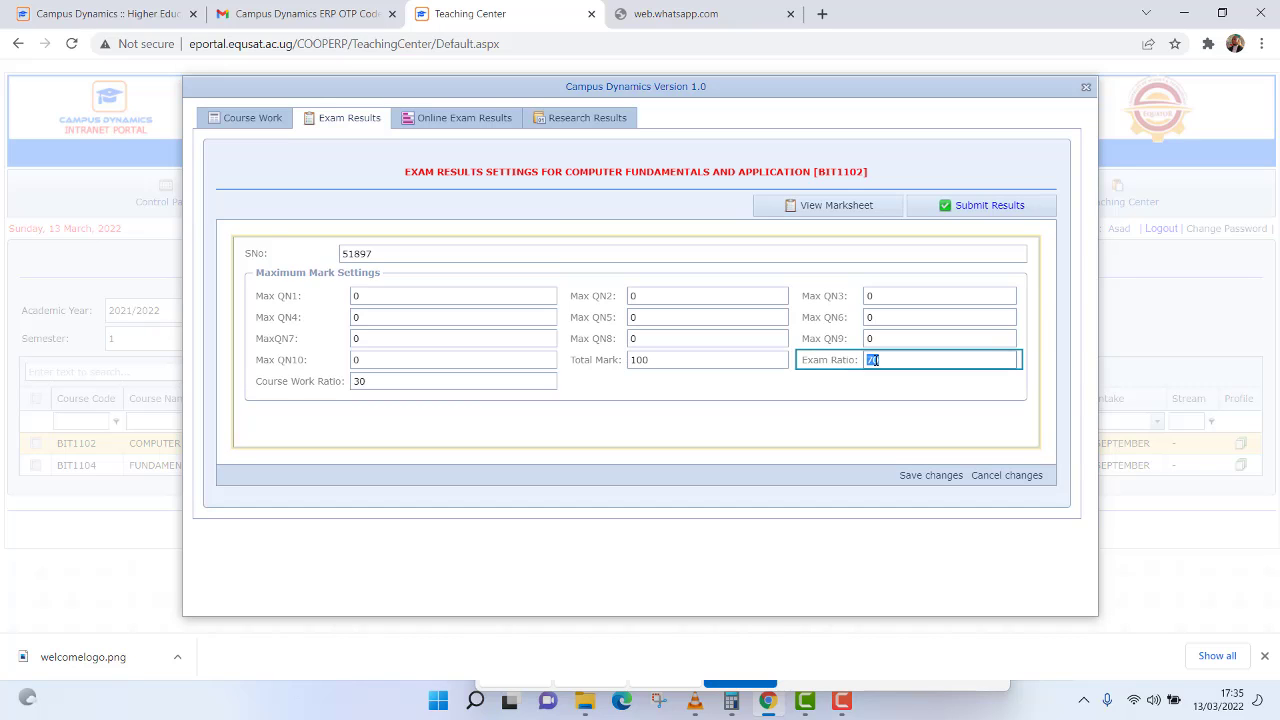
type("60")
key("Tab")
- Set the maximum marks for questions 1 through 7 to 25 each and save the exam results settings
left_click(379, 294)
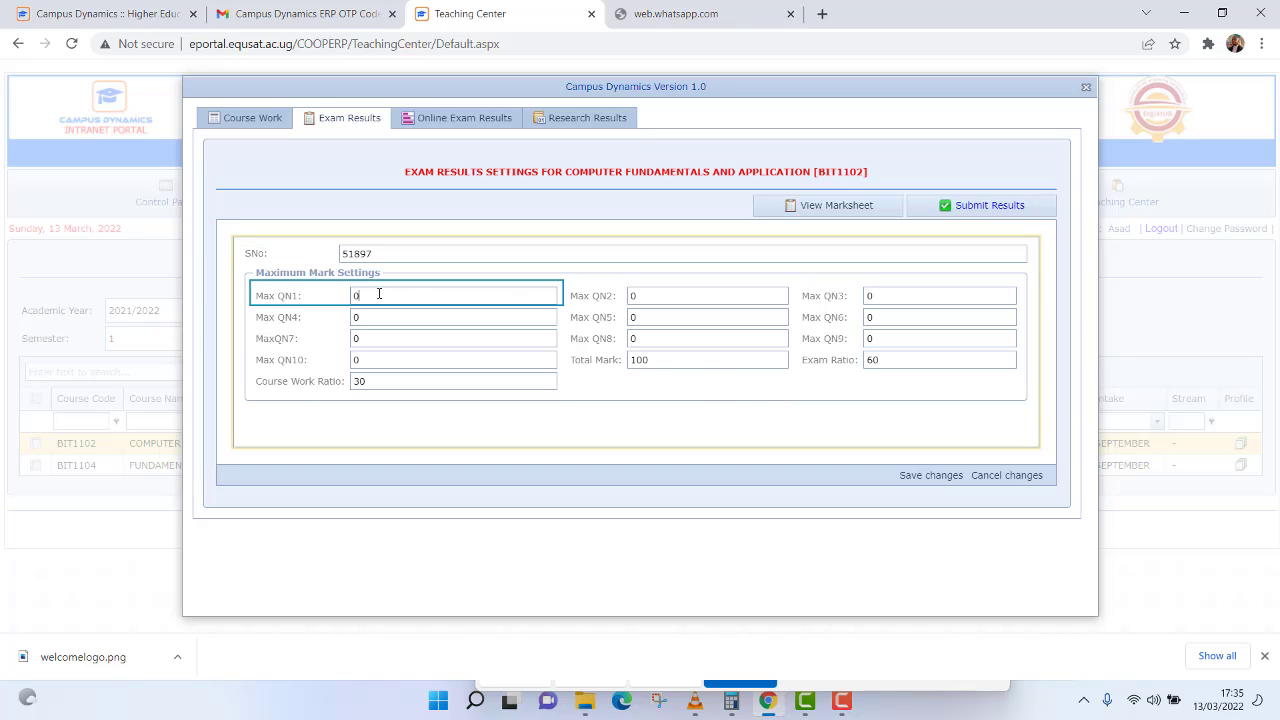
double_click(353, 298)
left_click_drag(382, 294, 353, 295)
type("25")
key("Tab")
type("25")
key("Tab")
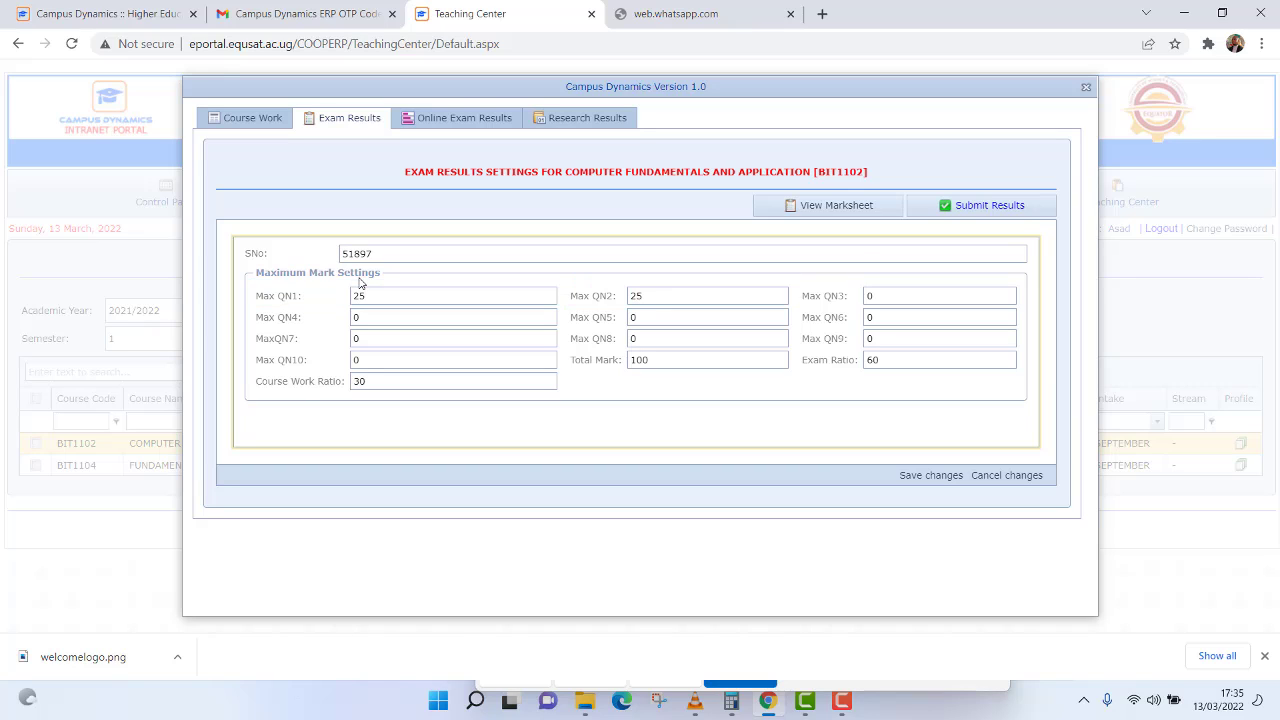
type("25")
key("Tab")
type("25")
key("Tab")
type("25")
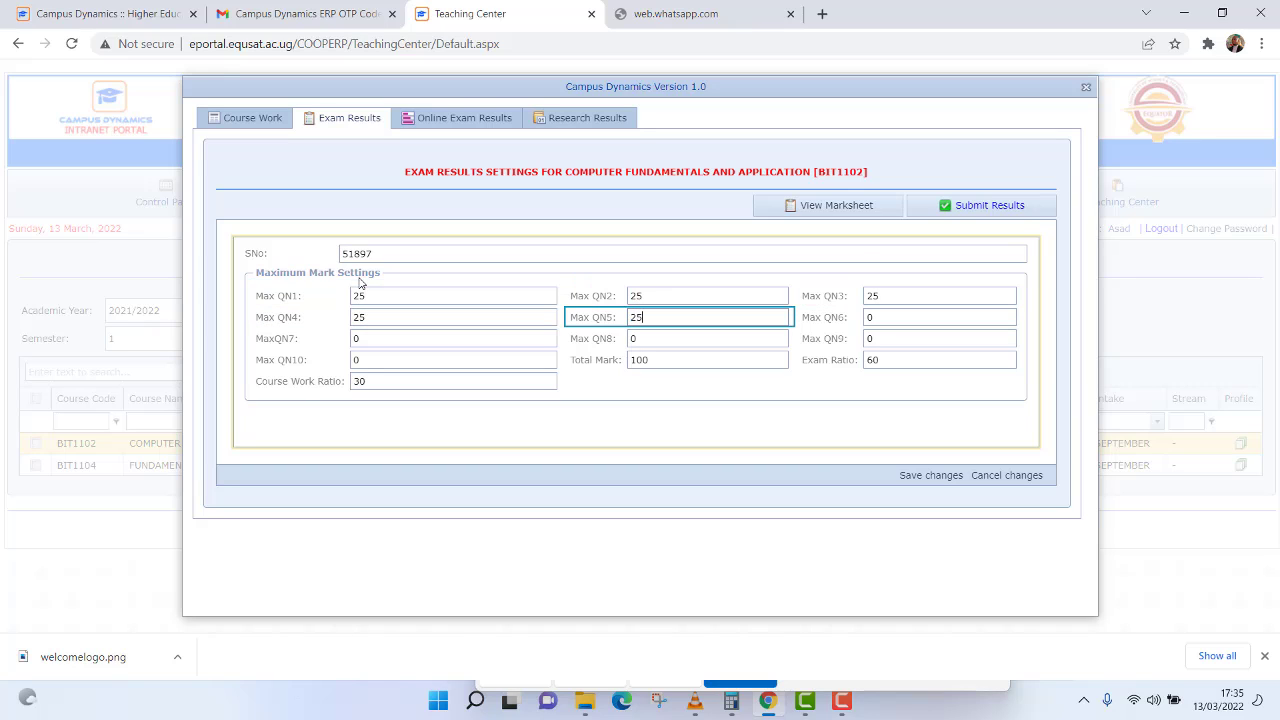
key("Tab")
type("25")
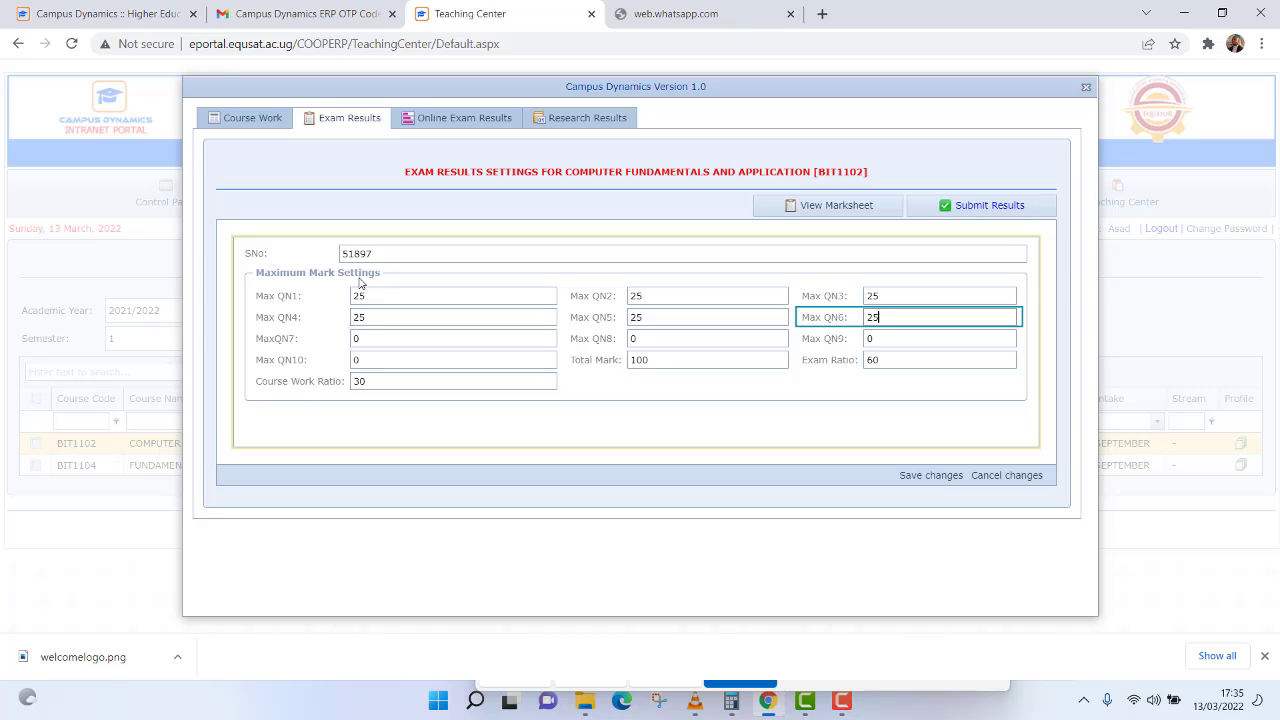
key("Tab")
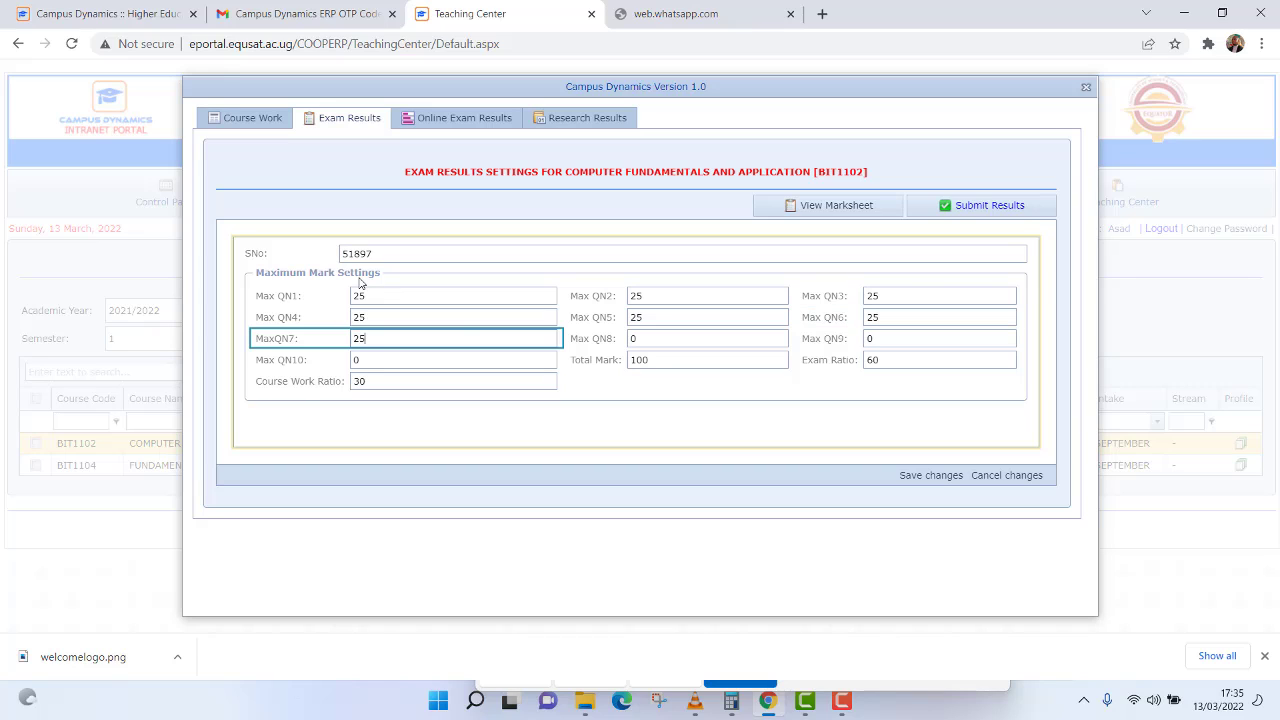
left_click(925, 480)
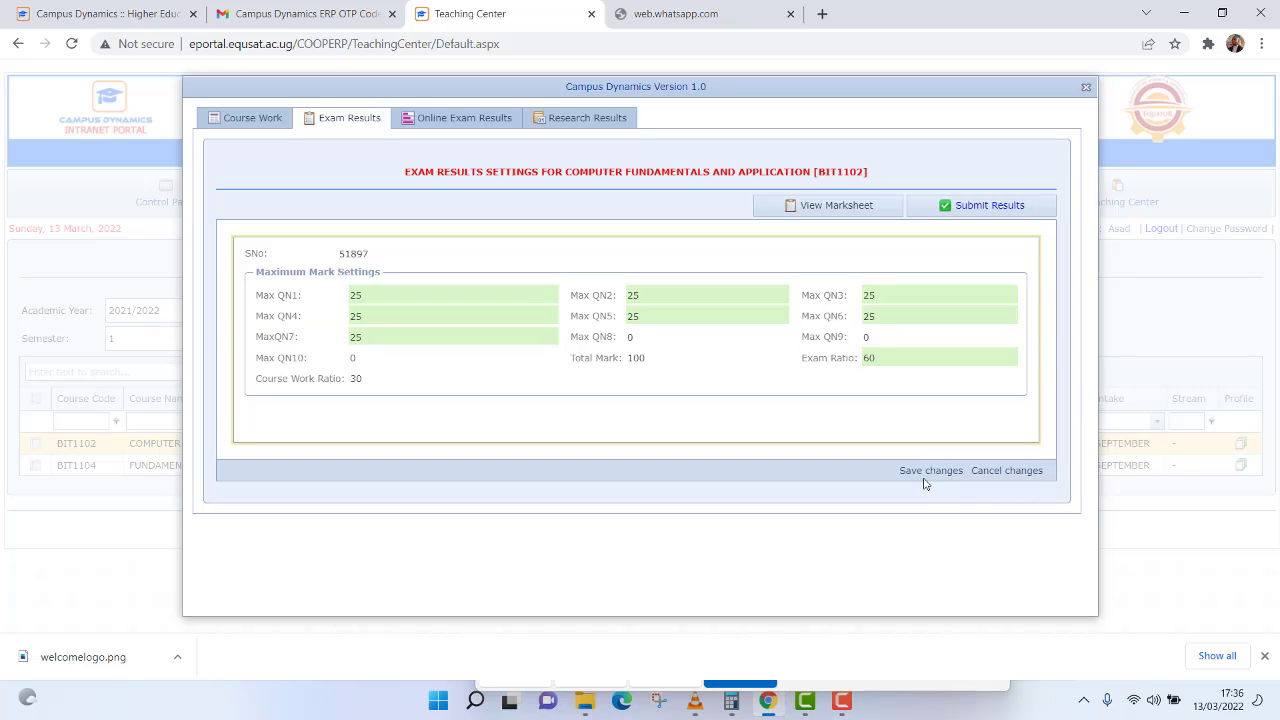
left_click(927, 476)
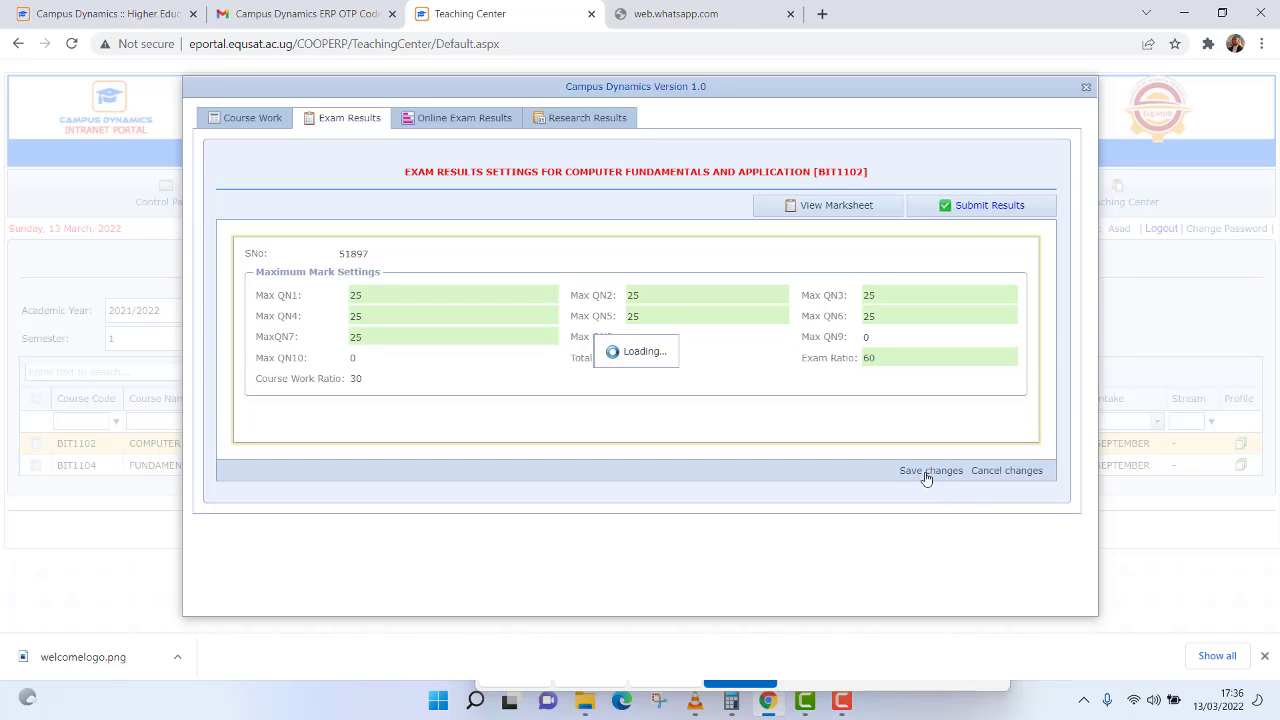
- Open the BIT1102 exam marksheet, refresh its student list and dismiss the update notice
left_click(836, 210)
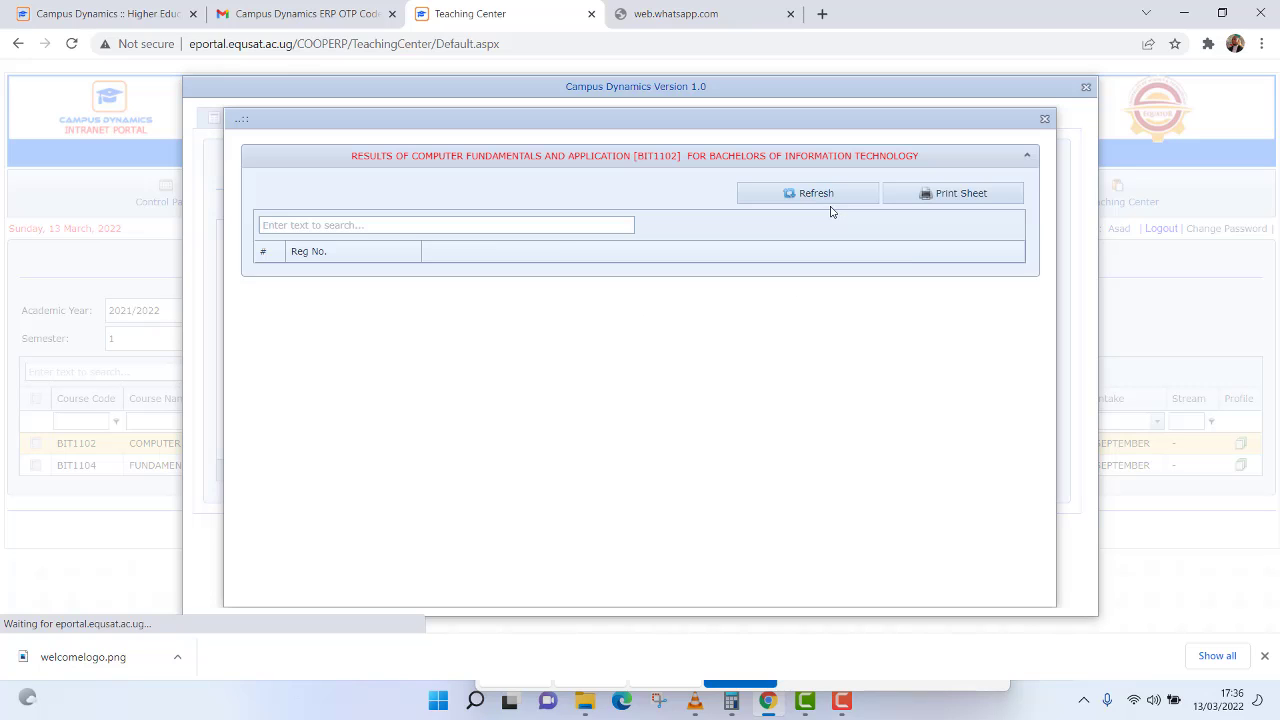
left_click(804, 200)
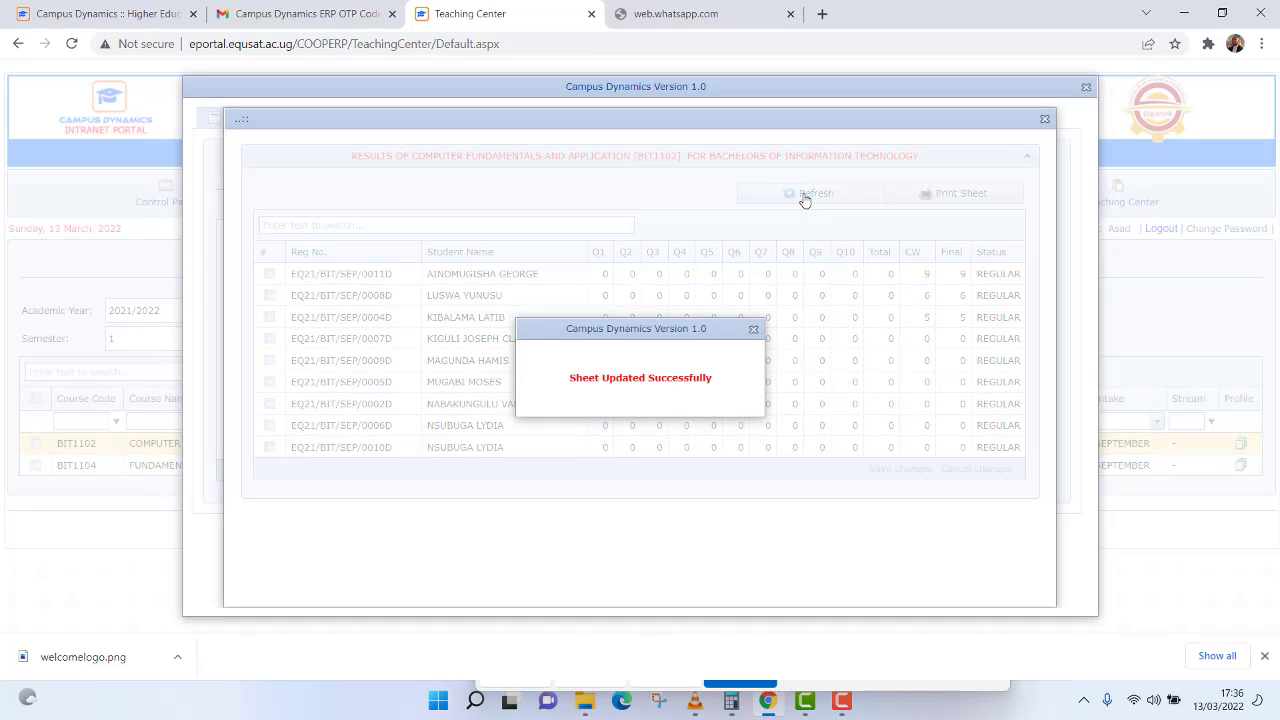
left_click(754, 329)
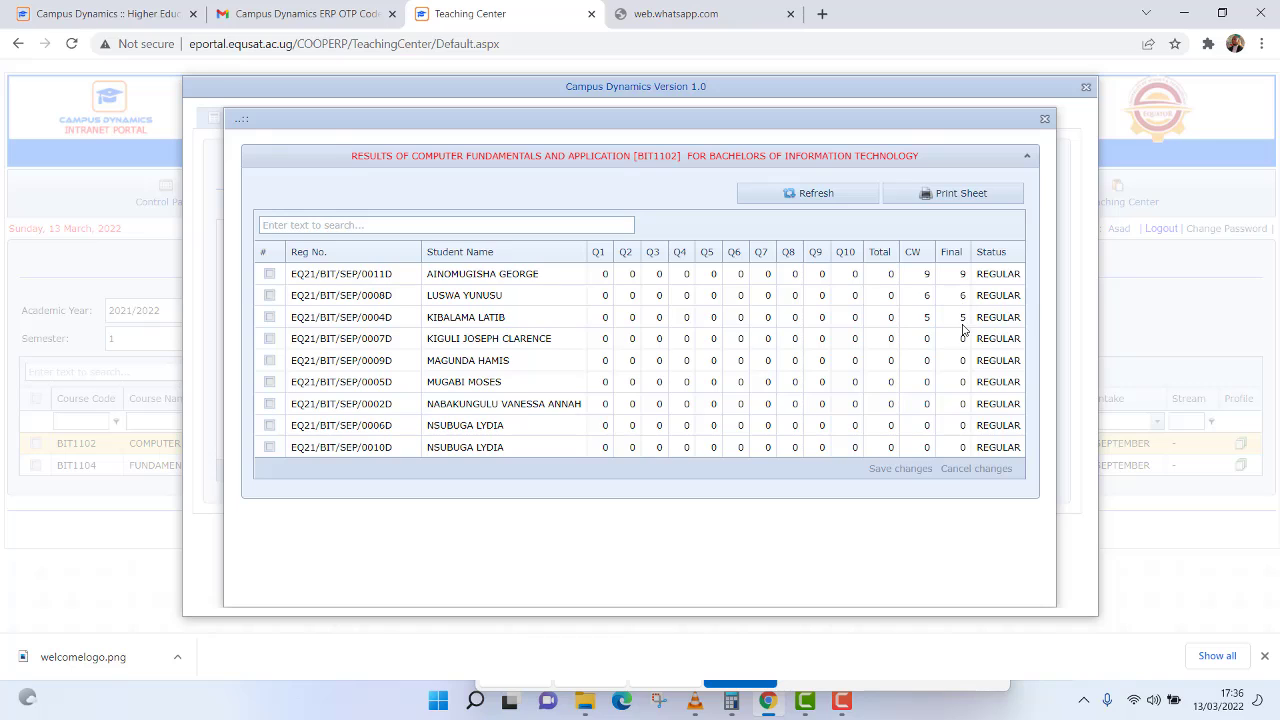
- Enter exam marks of 15, 24 and 26 for questions 1, 2 and 3 of the first listed student
left_click(605, 276)
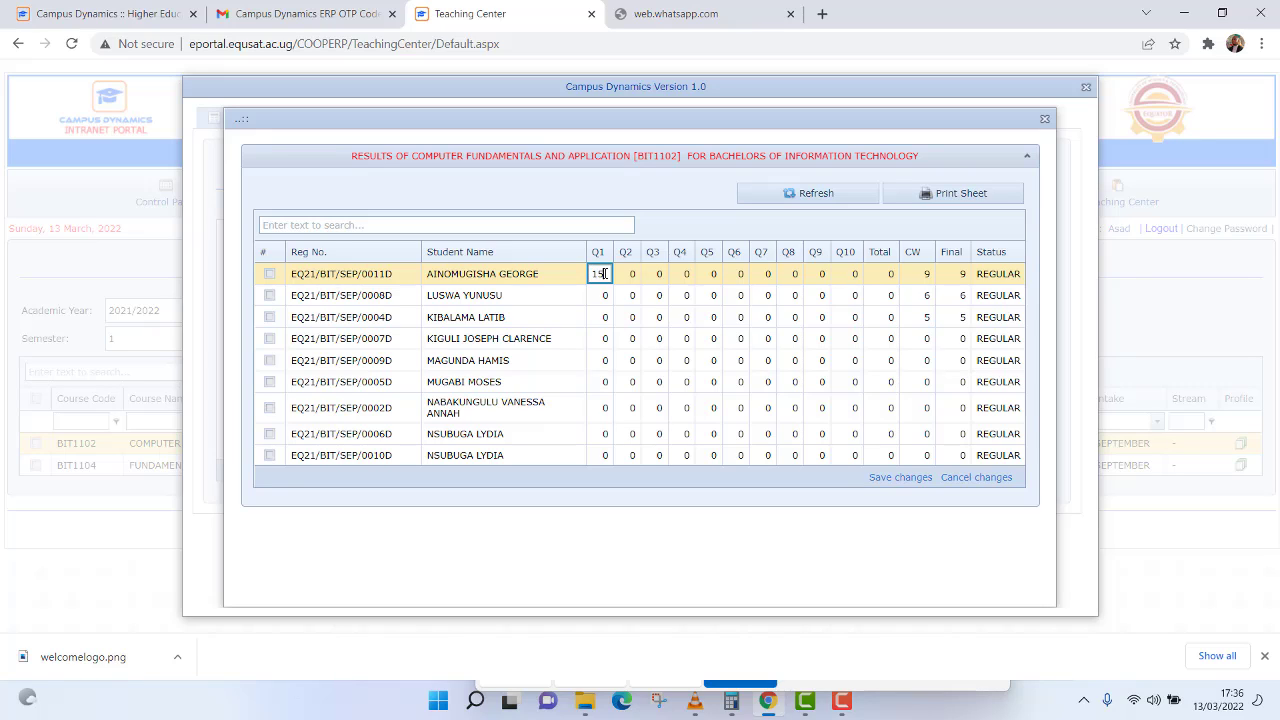
key("Tab")
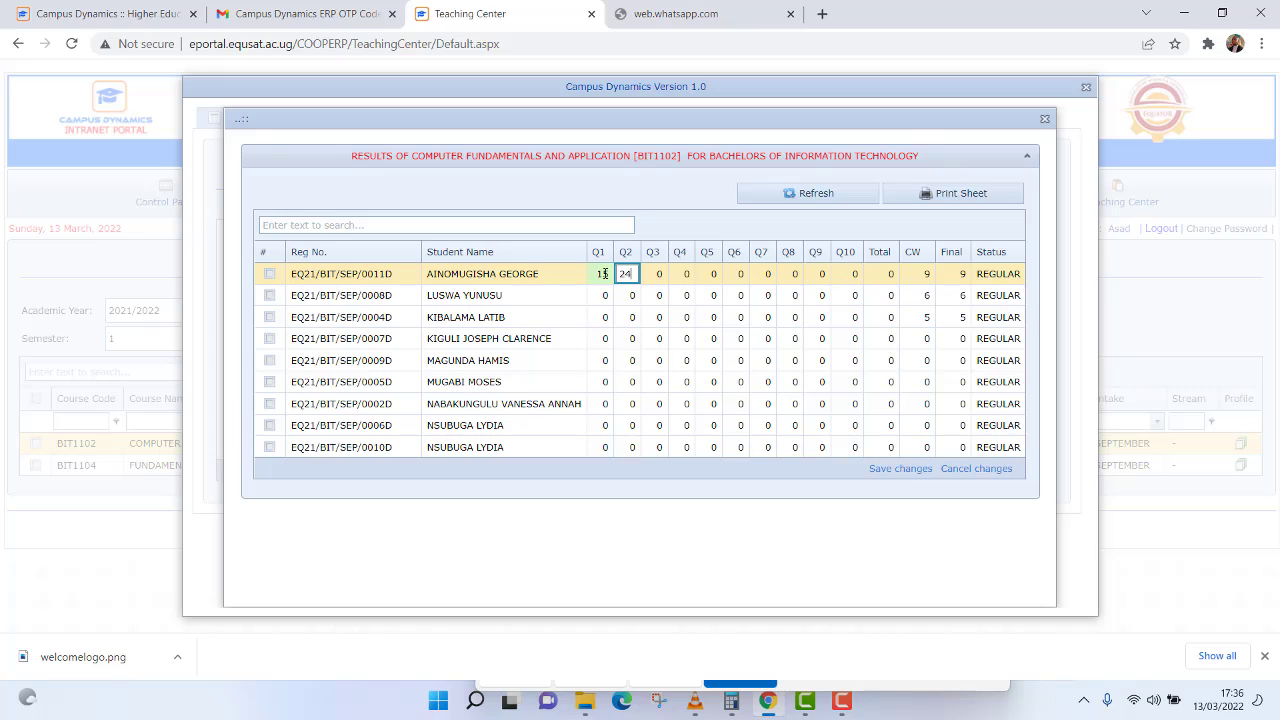
key("Tab")
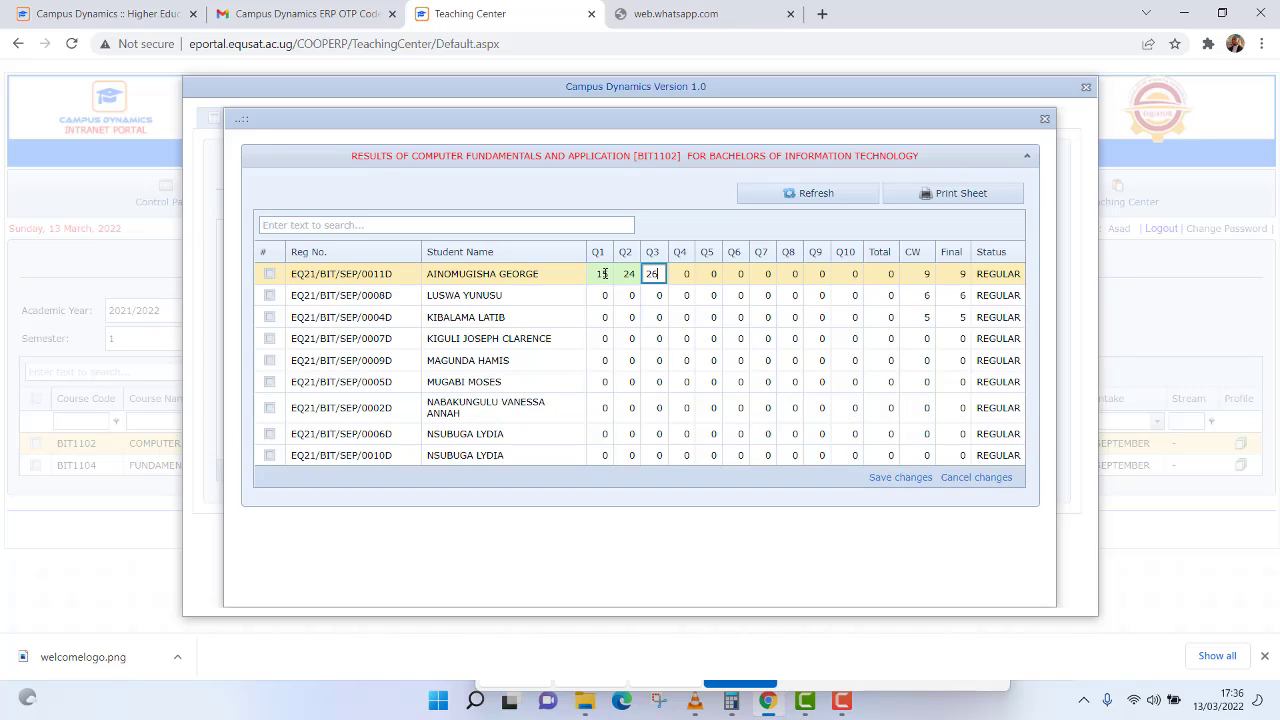
type("26")
key("Tab")
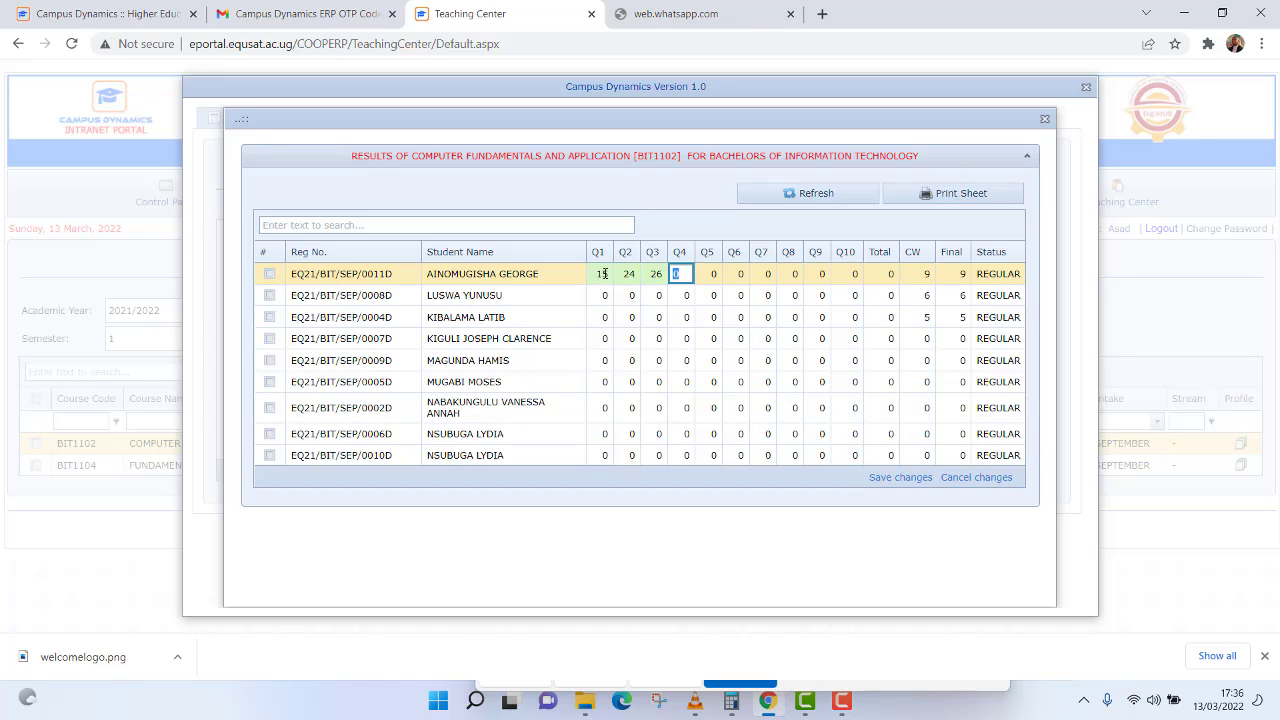
- Correct the first listed student's question 3 mark to 20, enter 24 for question 4, and save the marksheet
left_click(657, 281)
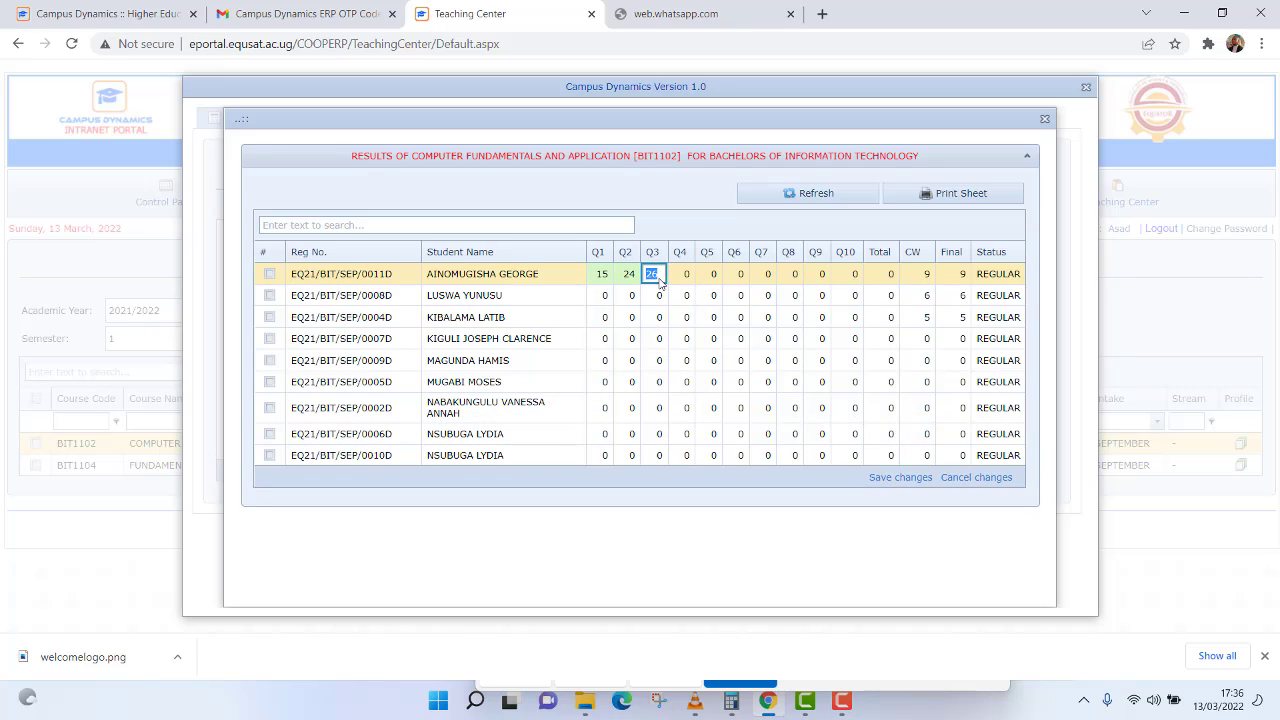
type("20")
key("Tab")
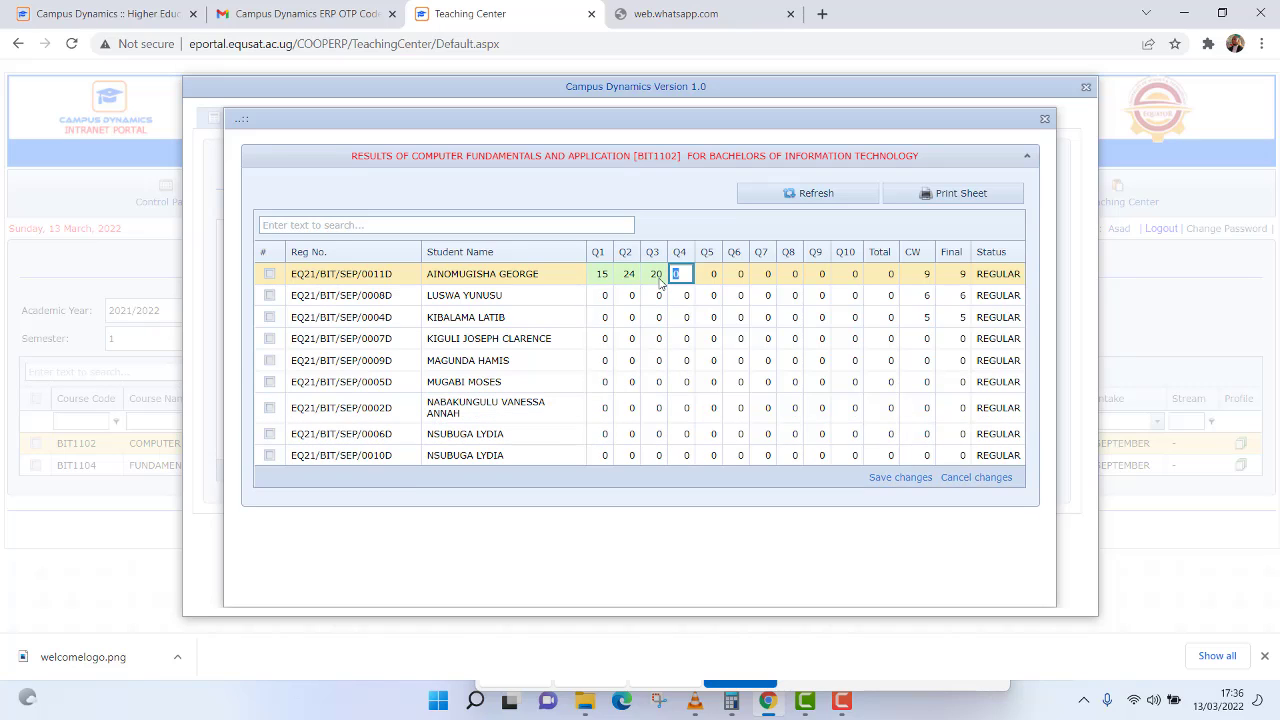
type("24")
left_click(905, 477)
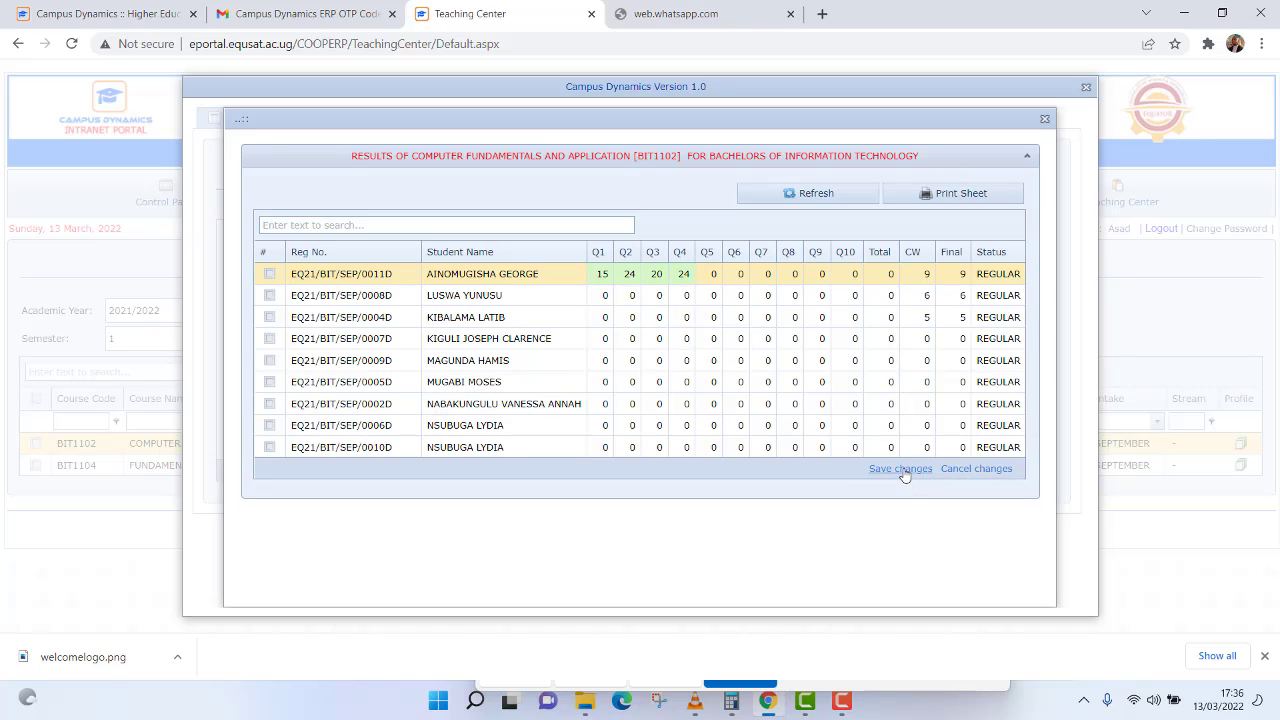
left_click(903, 473)
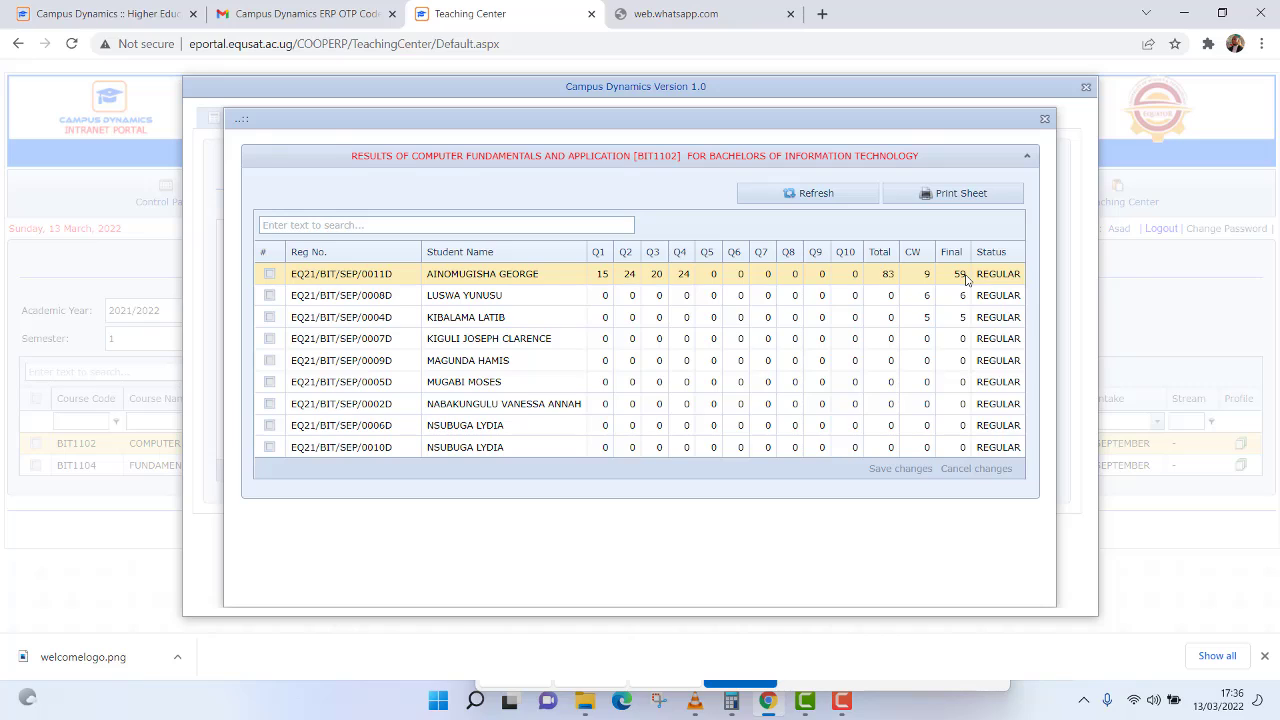
- View the printable examination result sheet down to its declaration section and return to the teaching allocation list
left_click(963, 200)
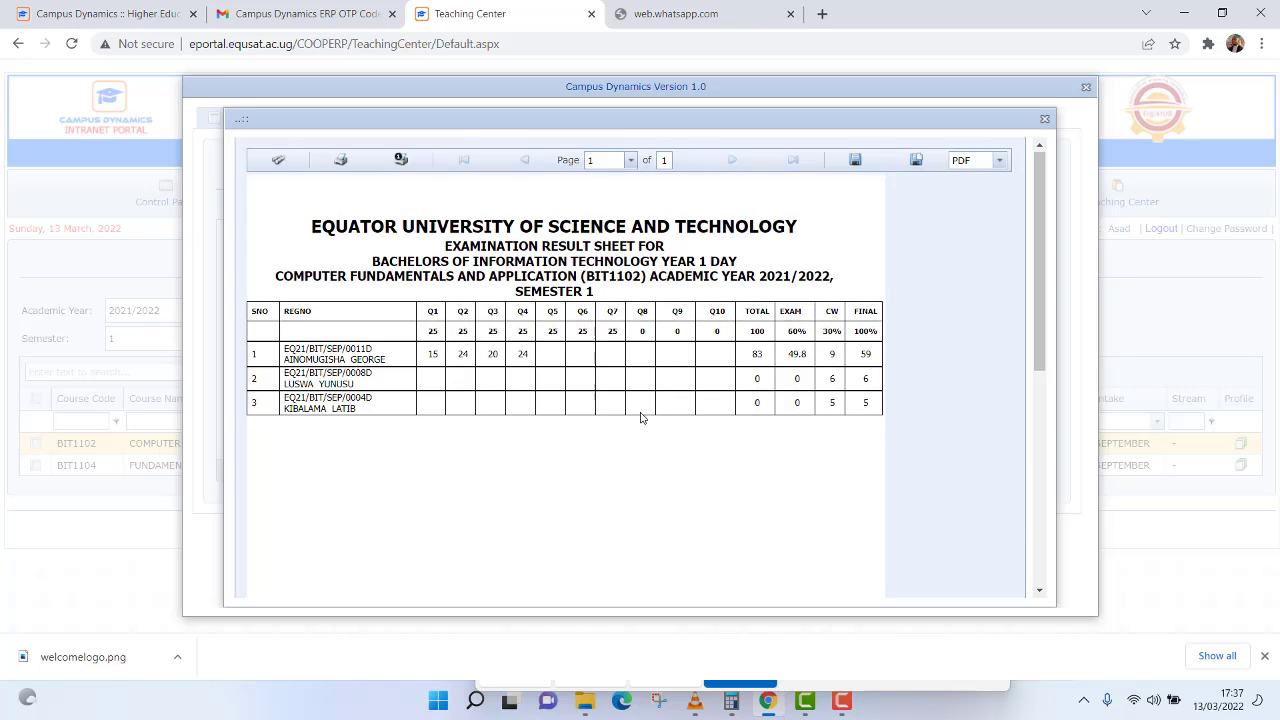
scroll(640, 417, "down", 5)
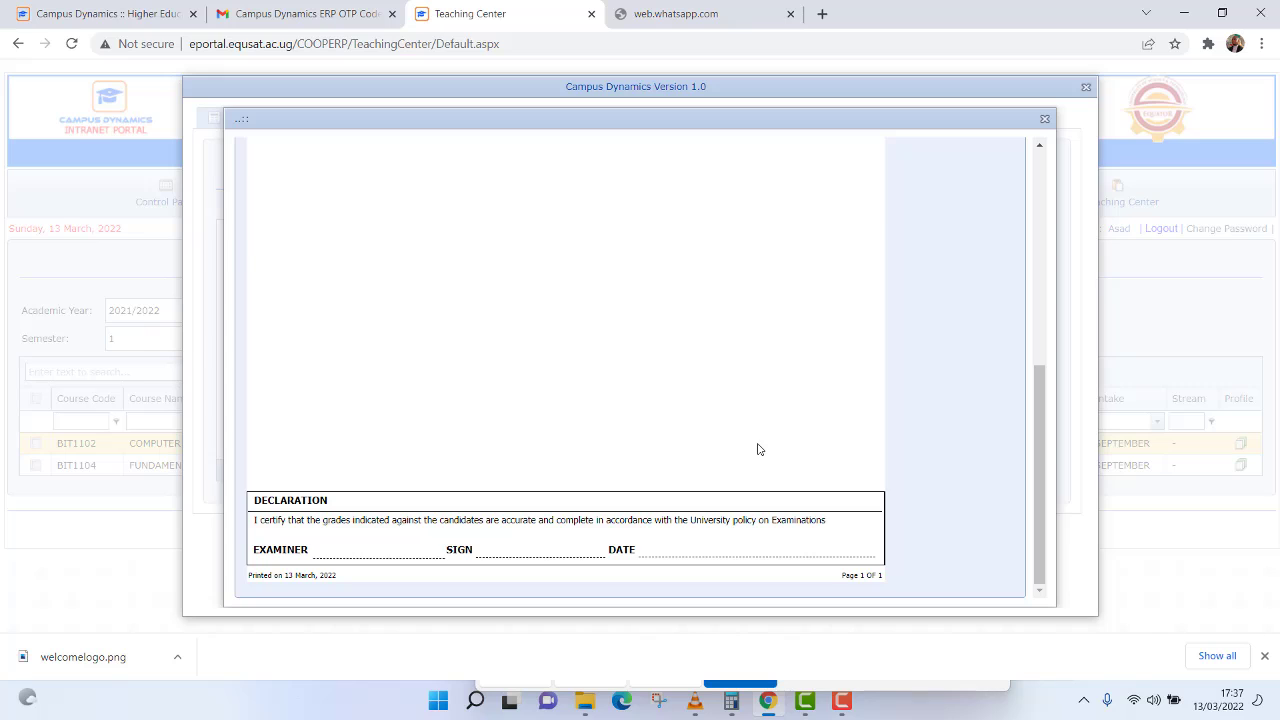
left_click(154, 351)
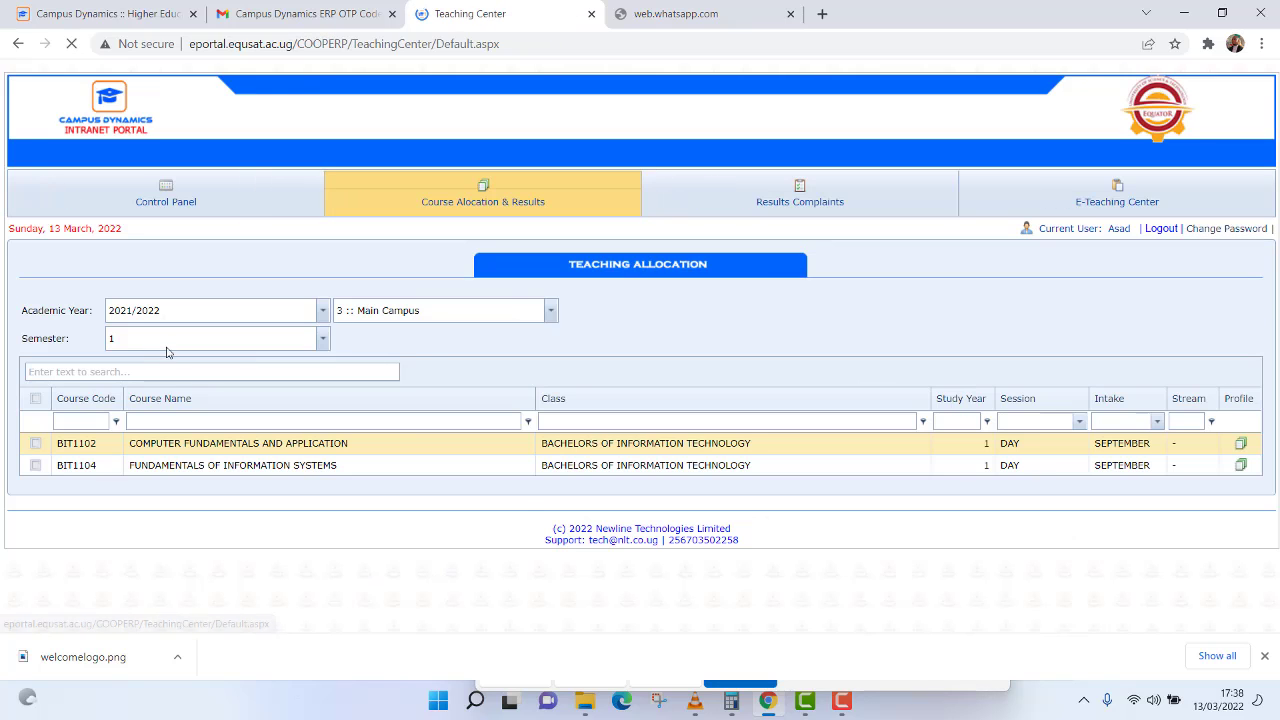
- Reopen the BIT1102 exam results settings and set the maximum marks for questions 3 and 6 to 0
left_click(1239, 442)
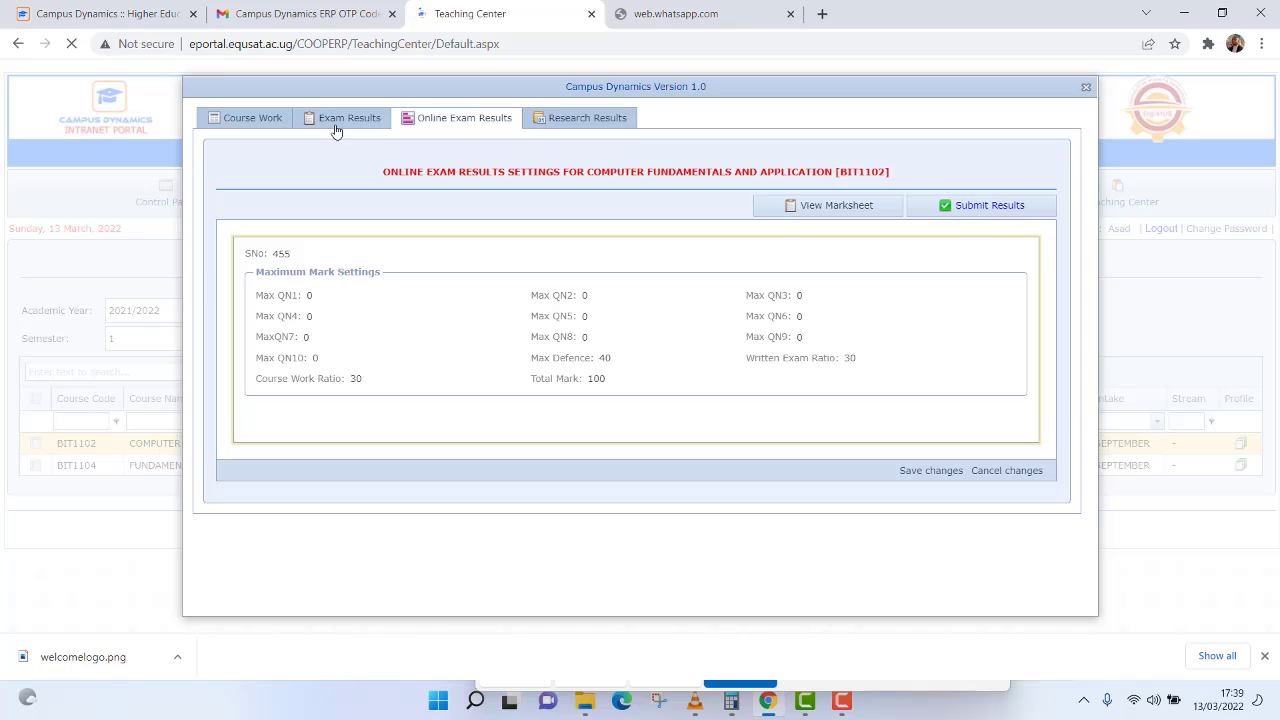
left_click(323, 124)
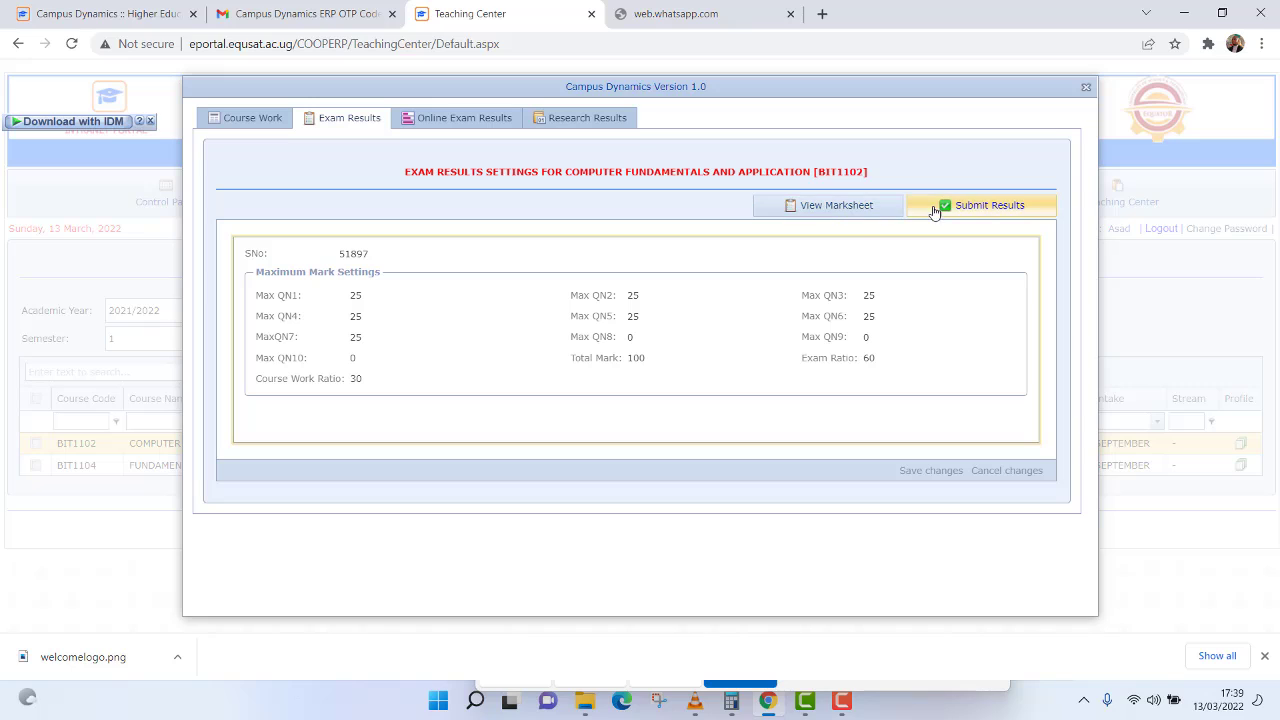
double_click(872, 296)
type("6")
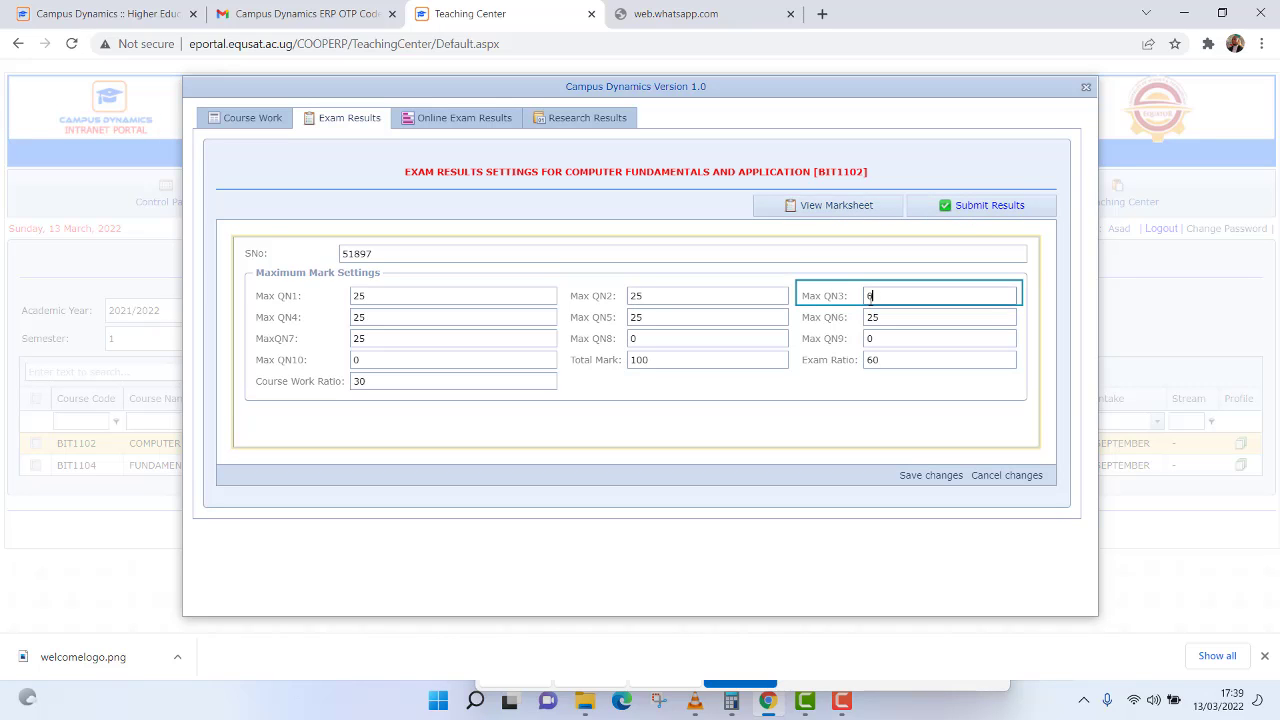
left_click(888, 322)
double_click(875, 319)
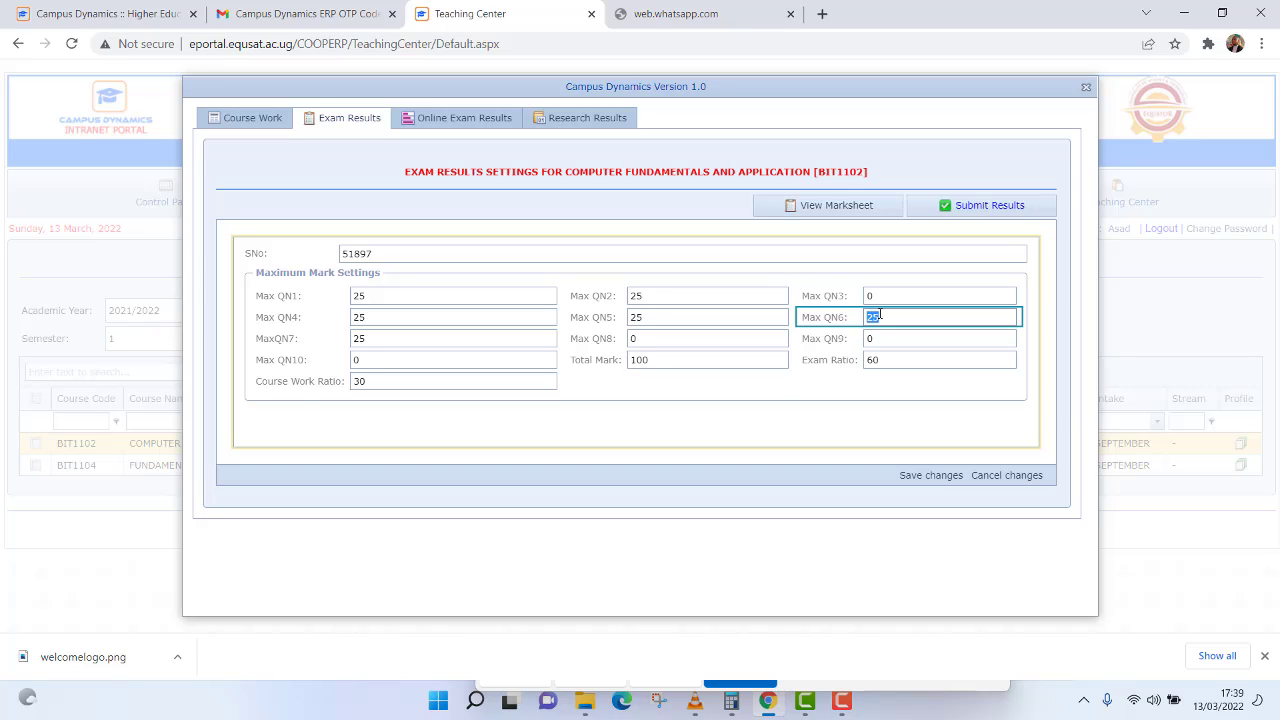
left_click(881, 316)
left_click_drag(882, 316, 864, 317)
type("0")
- Set the maximum marks for questions 1, 2, 4, 5 and 7 to 0 and save the exam results settings
double_click(657, 298)
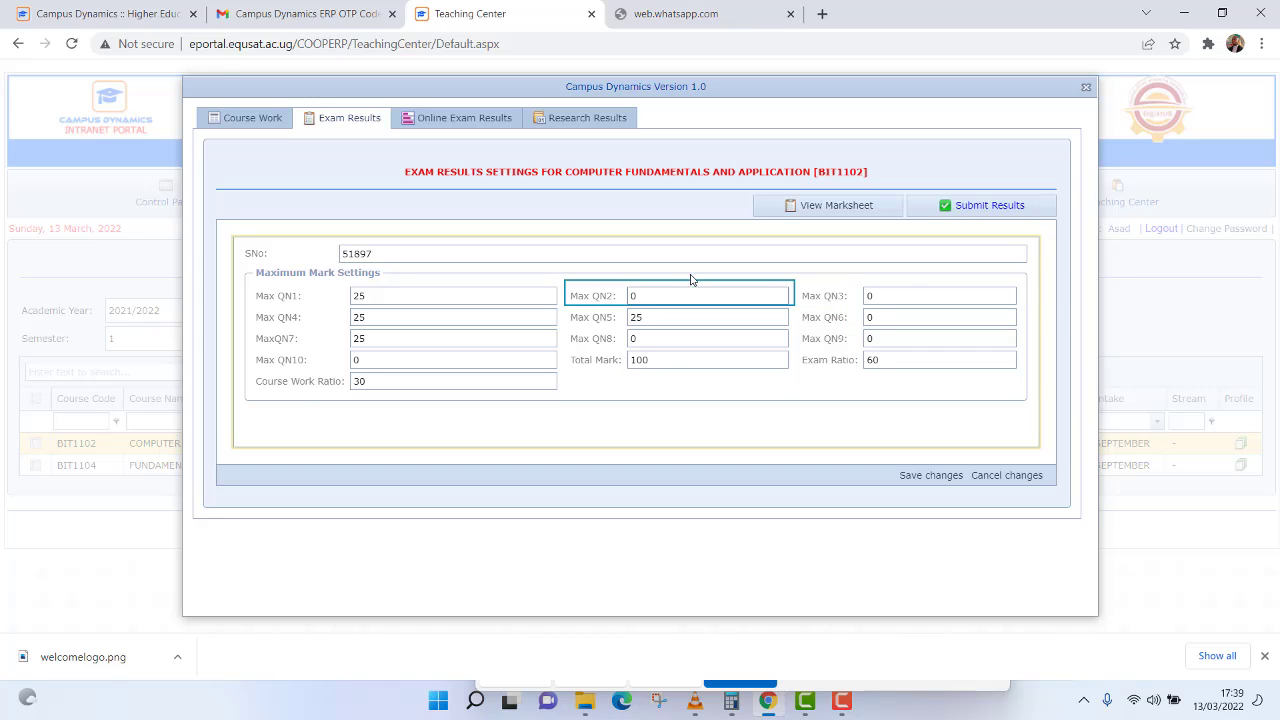
double_click(657, 318)
type("0")
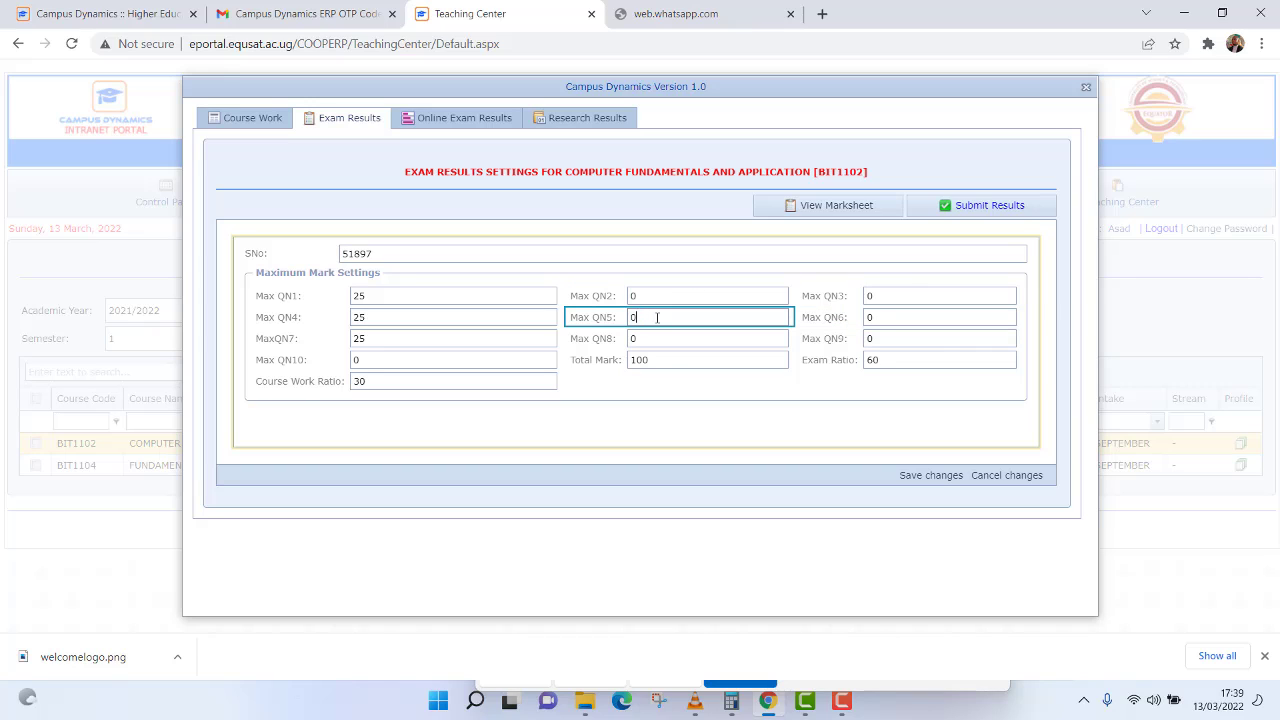
double_click(371, 297)
type("0")
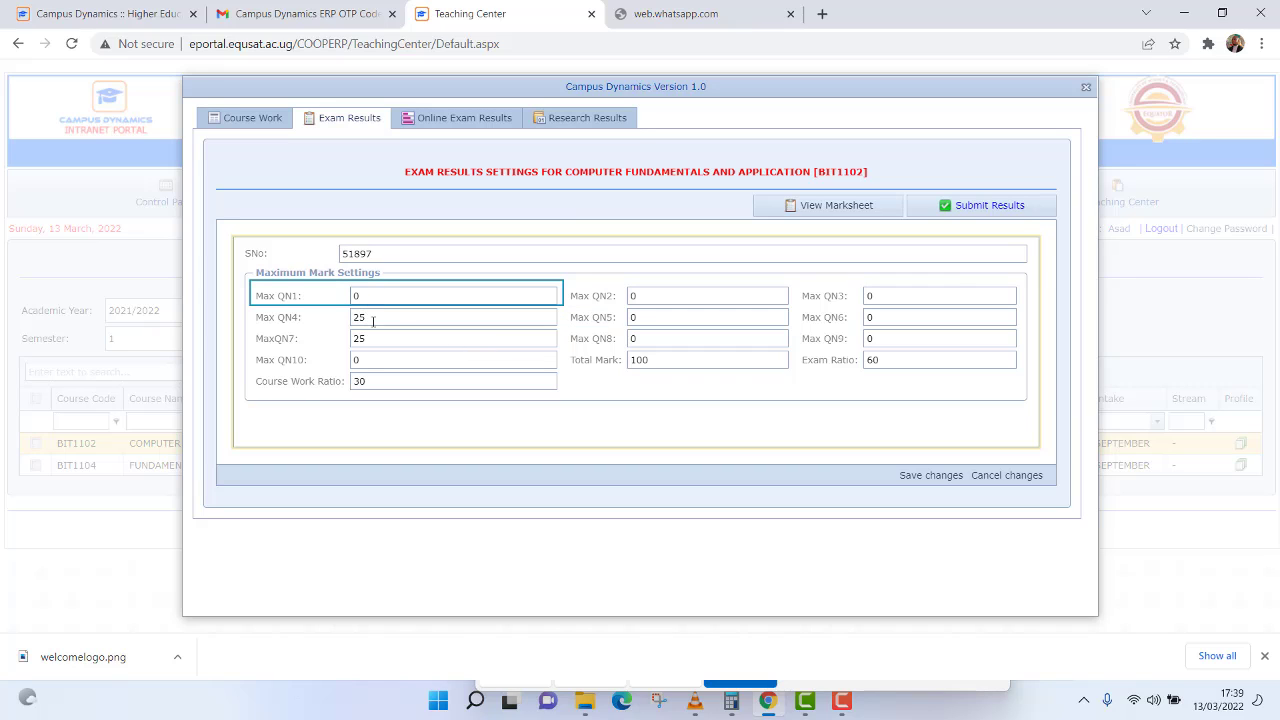
double_click(372, 318)
type("0")
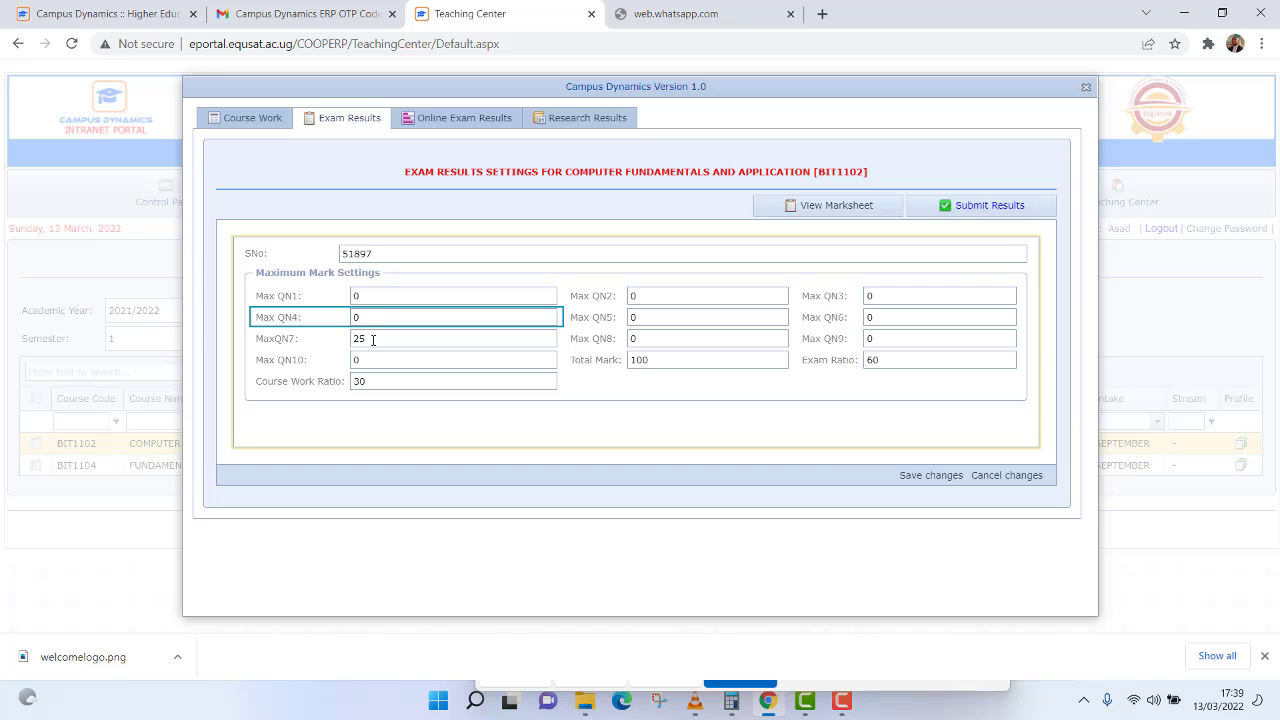
double_click(372, 340)
type("0")
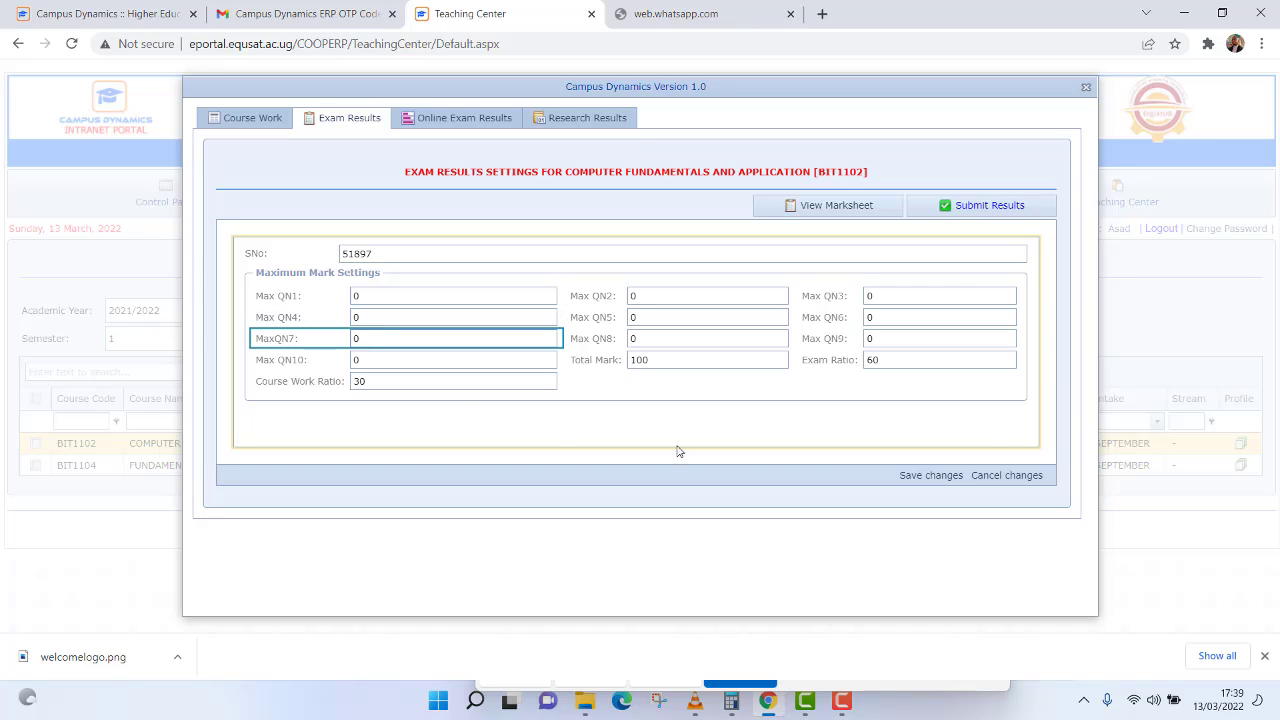
left_click(935, 478)
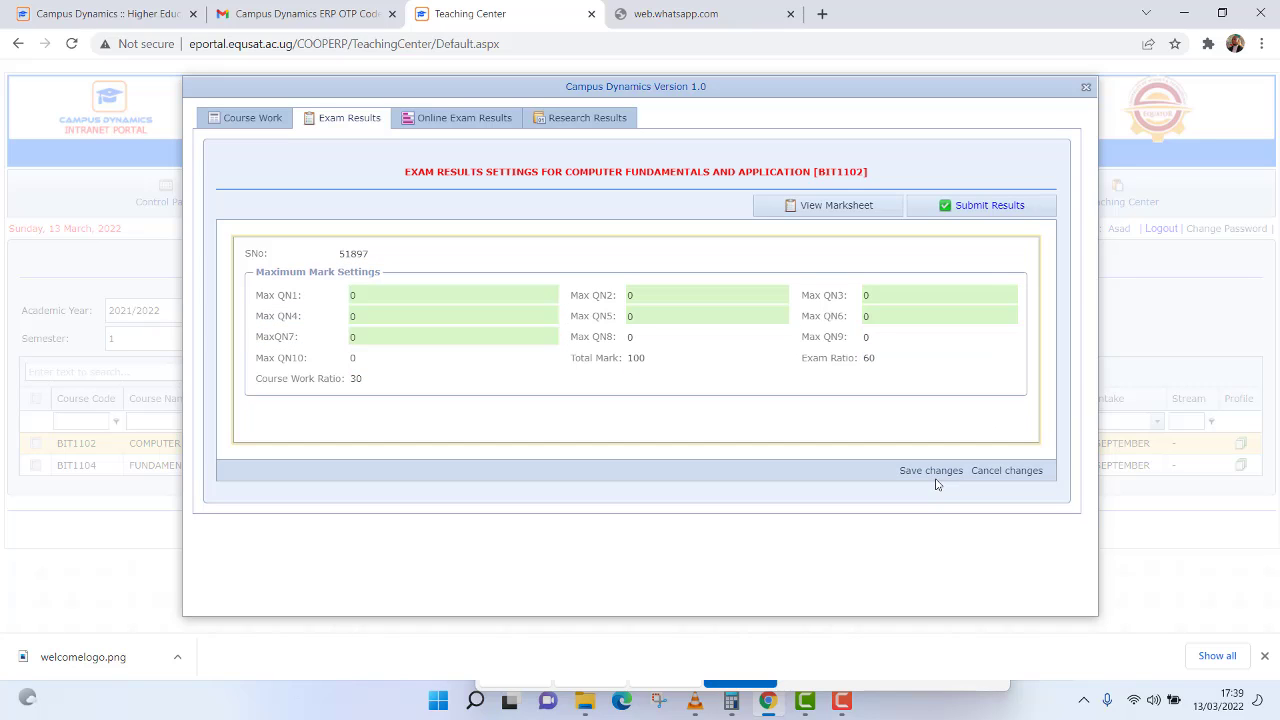
left_click(940, 473)
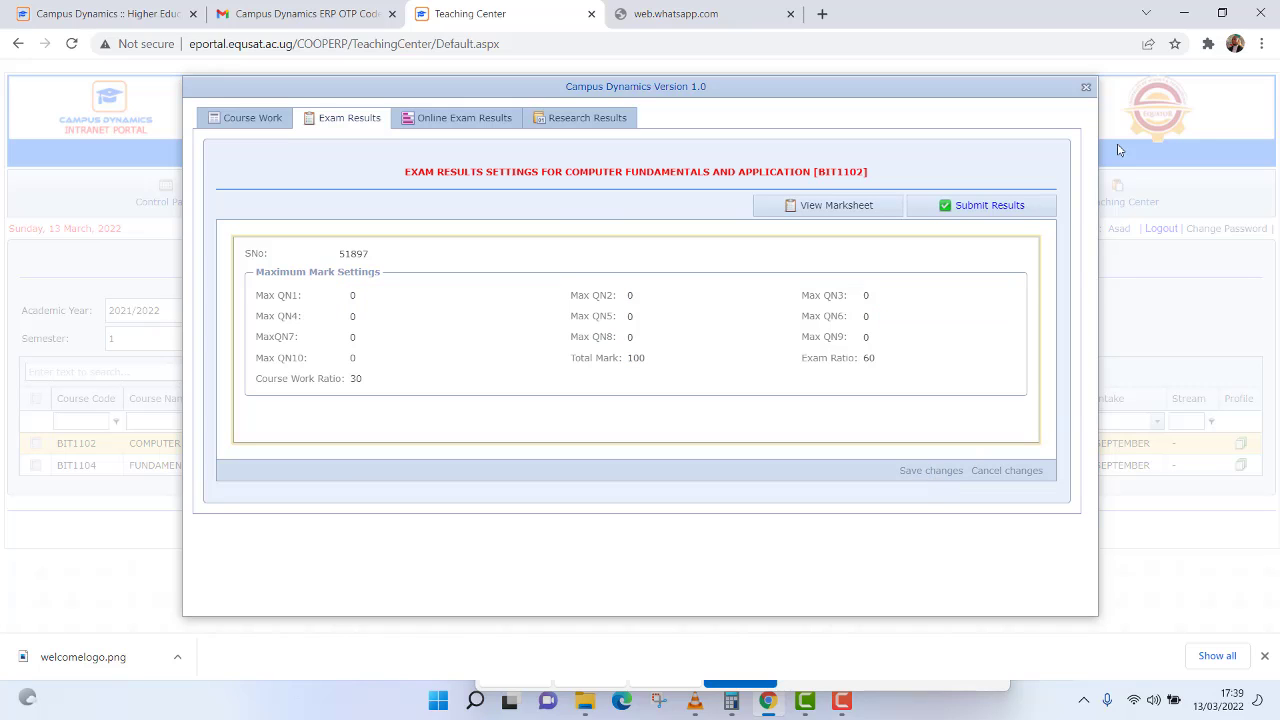
- Close the BIT1102 settings window and log out of the portal
left_click(1086, 89)
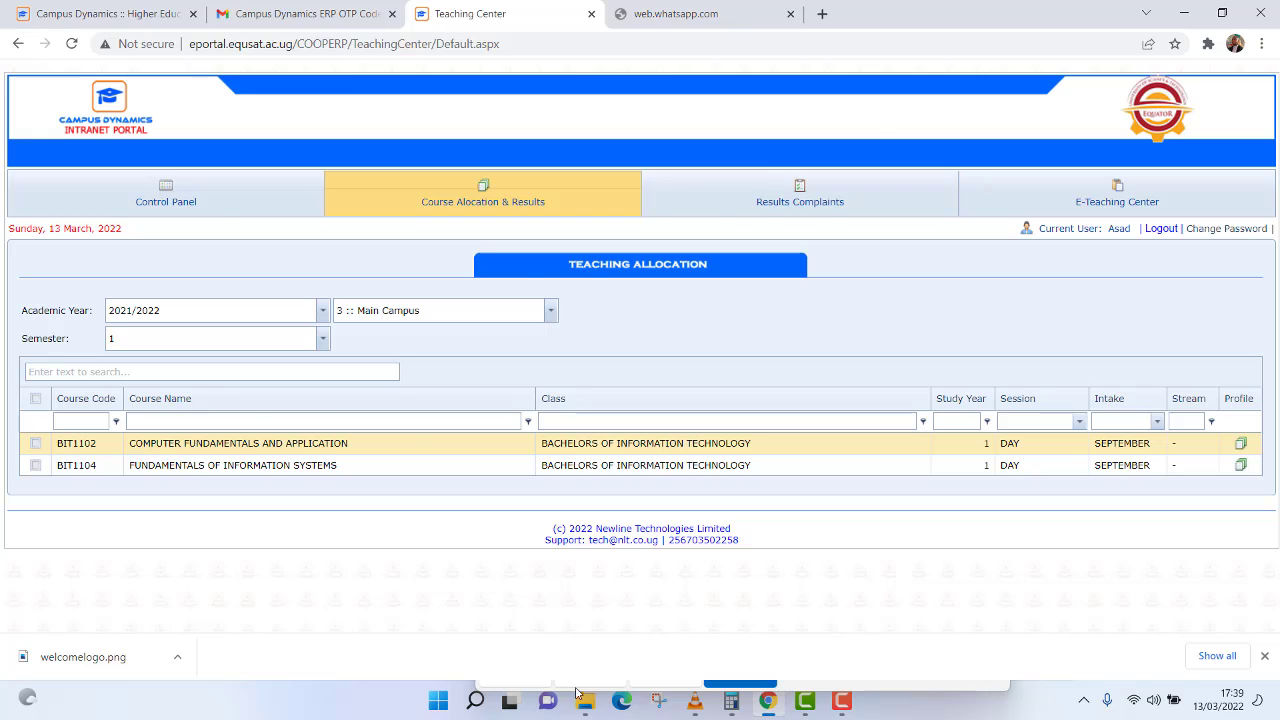
left_click(1160, 229)
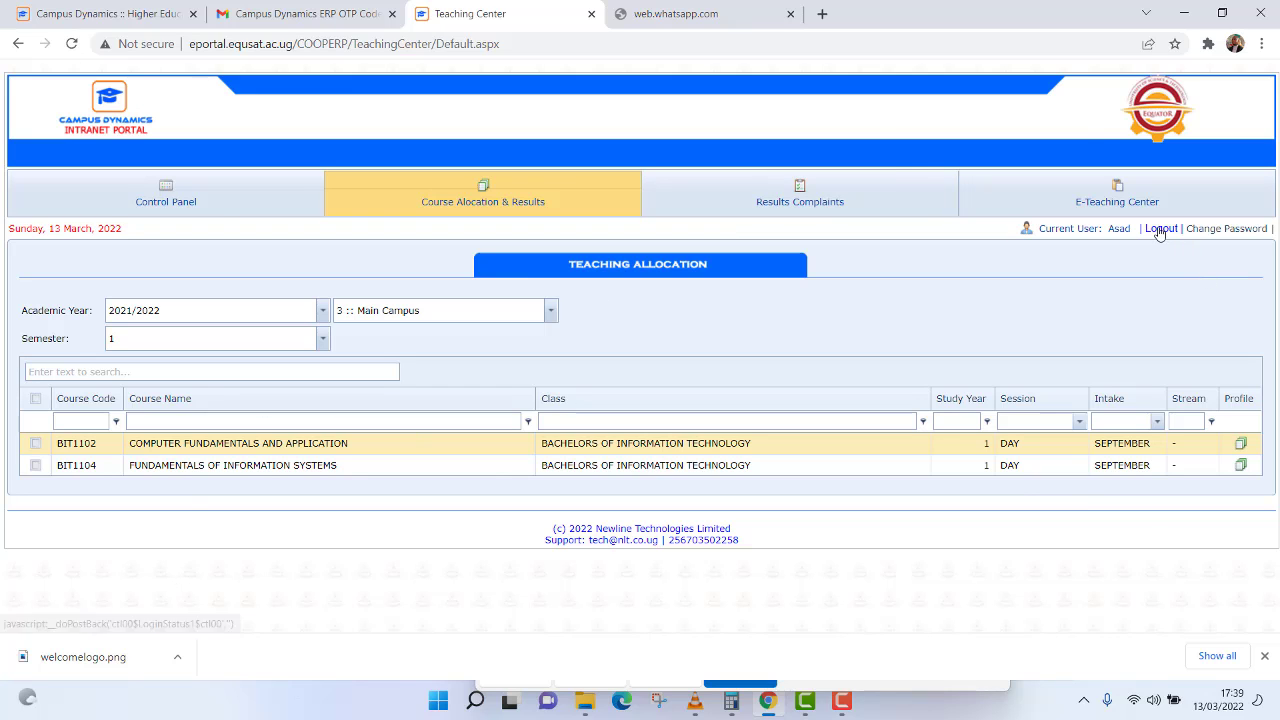